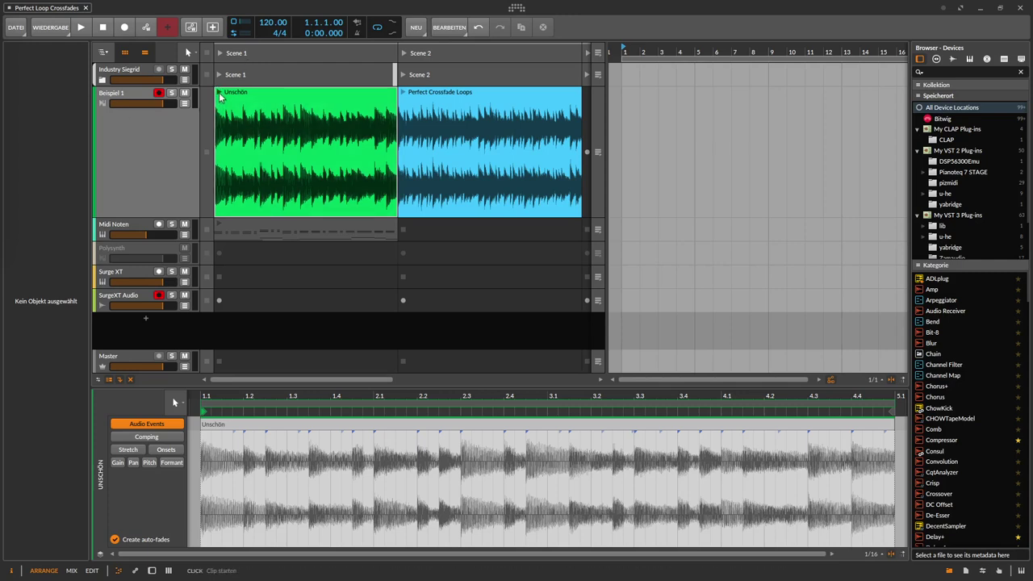
# Step: Play the Unschön clip and the Perfect Crossfade Loops clip in turn to compare how they loop
pyautogui.click(219, 94)
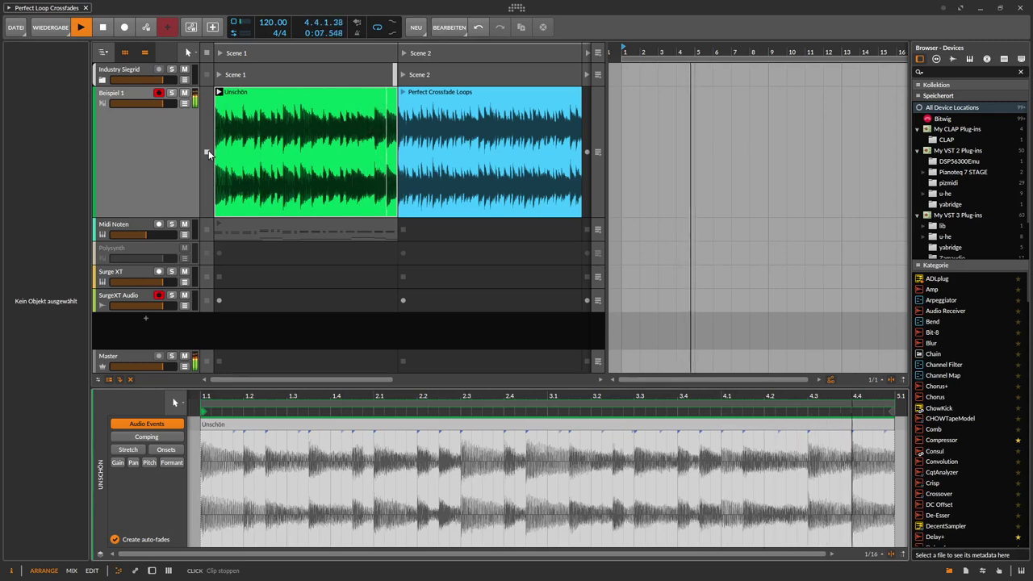
pyautogui.click(102, 28)
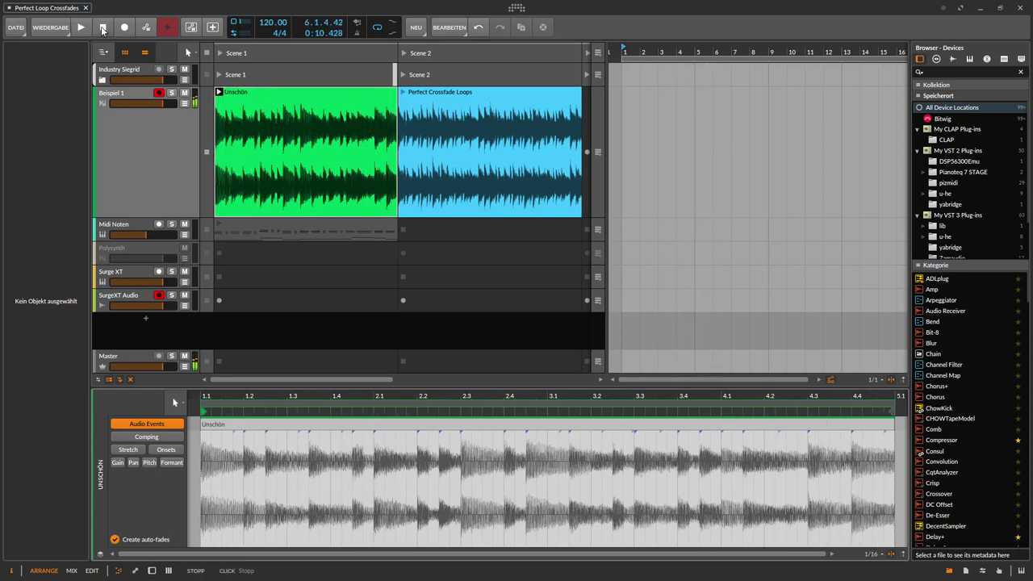
pyautogui.click(401, 94)
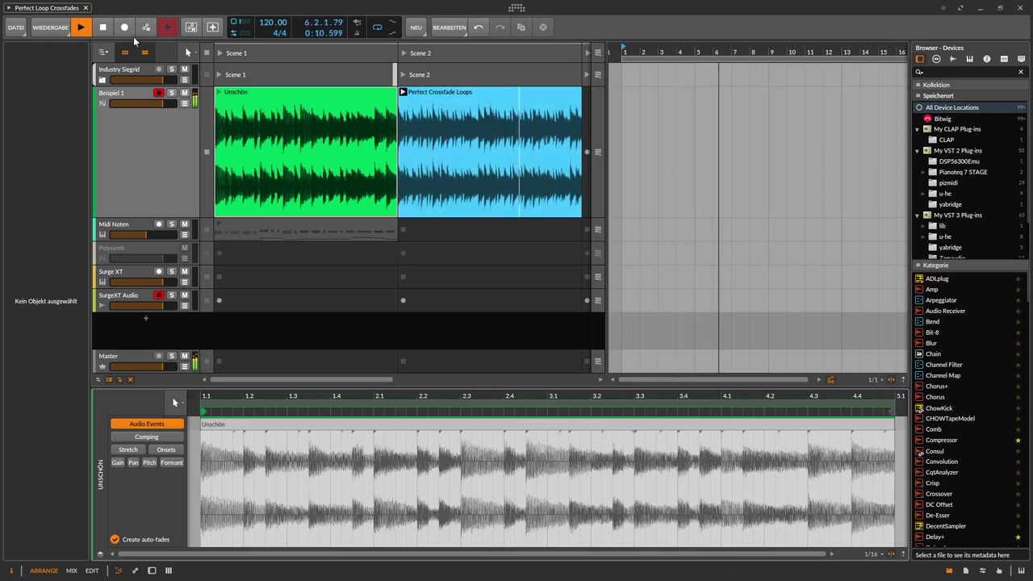
pyautogui.click(102, 28)
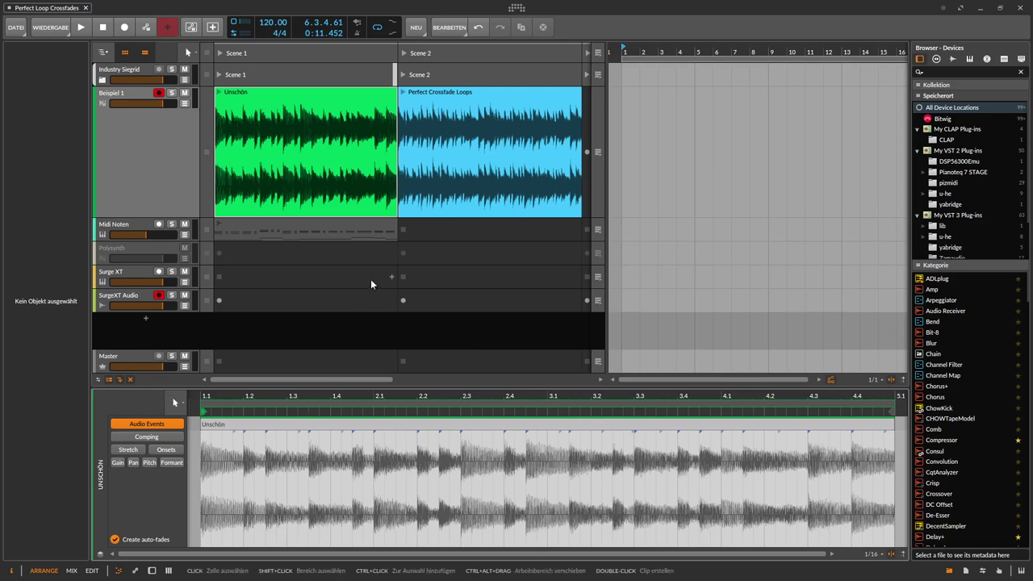
# Step: Activate the Polysynth track, show its devices and copy the Midi Noten clip into its Scene 1 slot
pyautogui.click(132, 246)
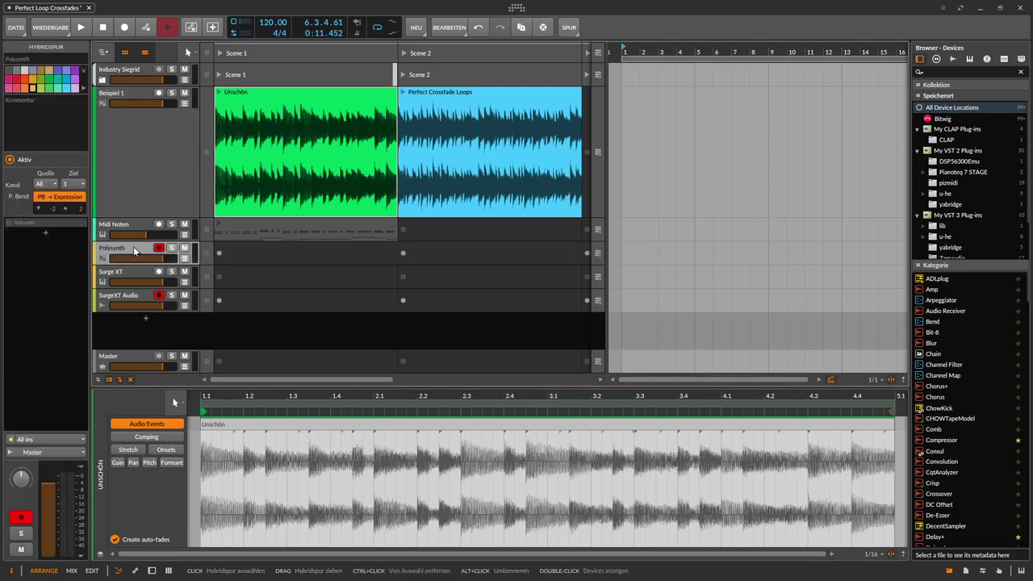
pyautogui.doubleClick(133, 246)
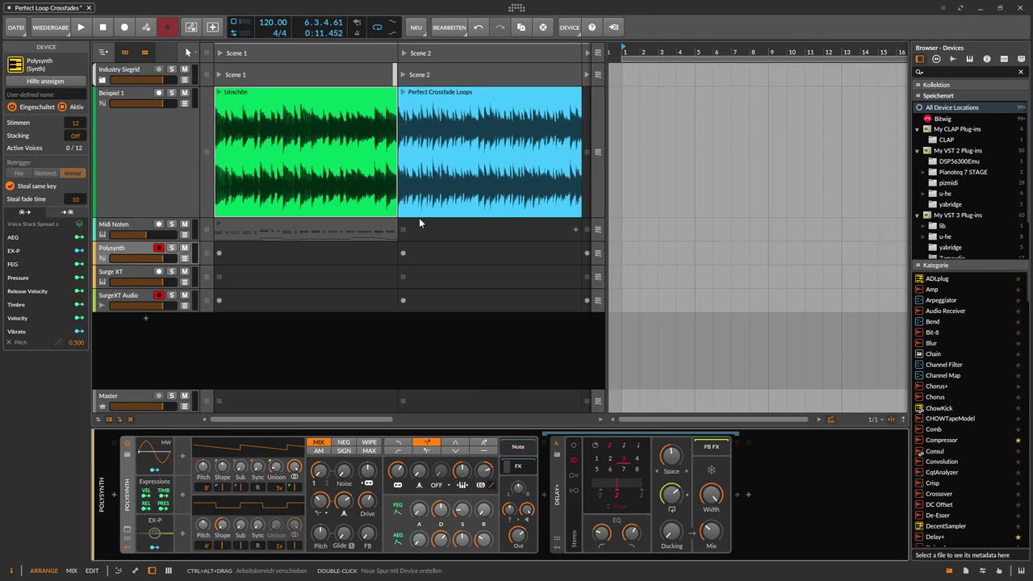
pyautogui.click(273, 230)
pyautogui.moveTo(273, 230); pyautogui.dragTo(644, 254)
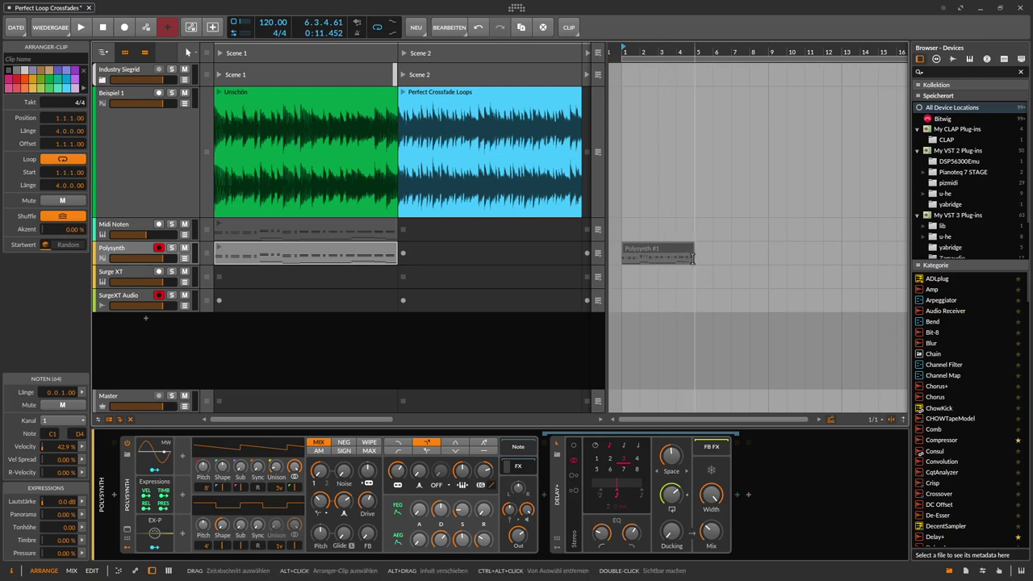
# Step: Bounce the Polysynth track's Scene 1 note clip in place to audio
pyautogui.click(300, 249)
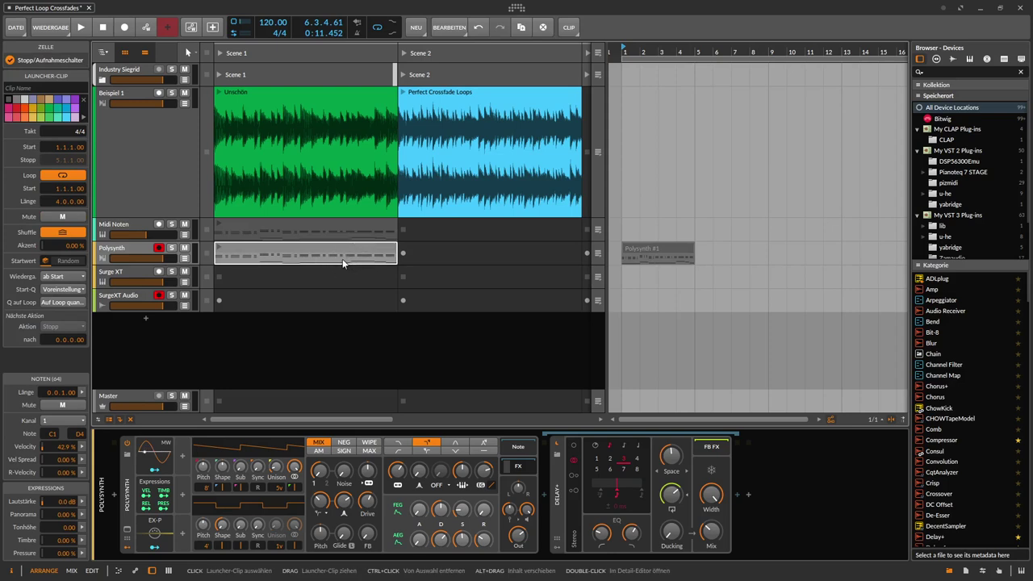
pyautogui.rightClick(297, 248)
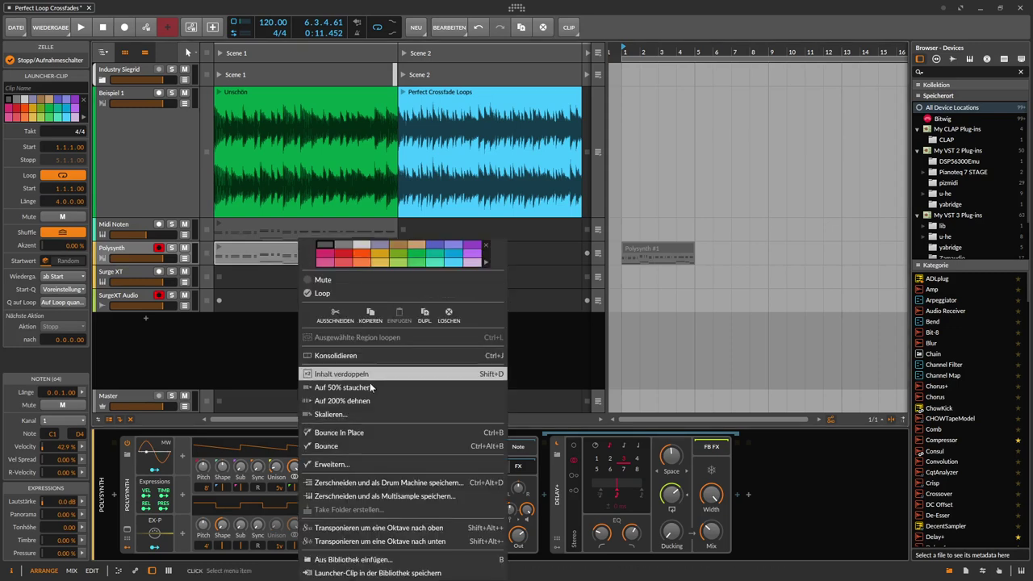
pyautogui.click(373, 434)
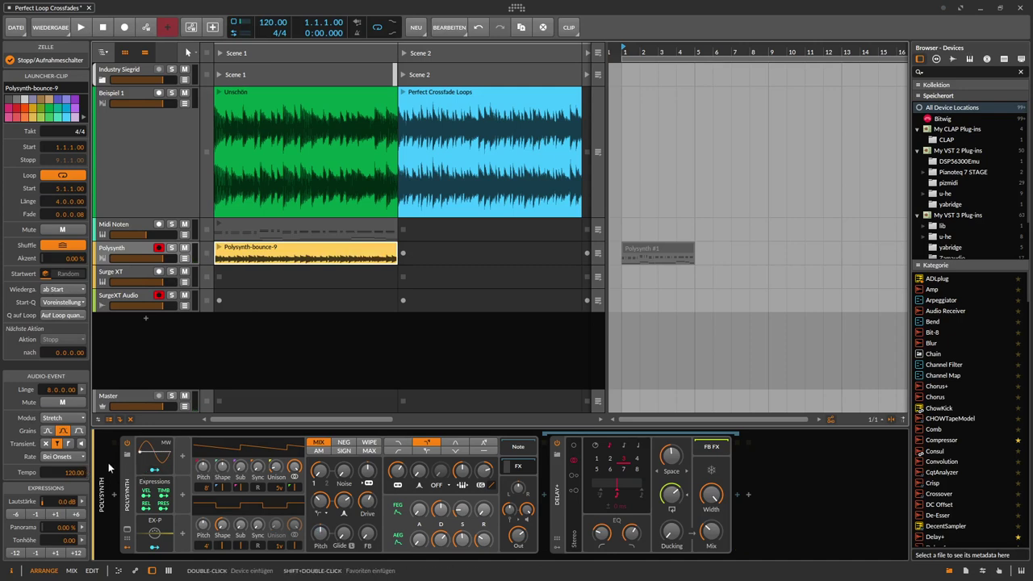
pyautogui.click(126, 479)
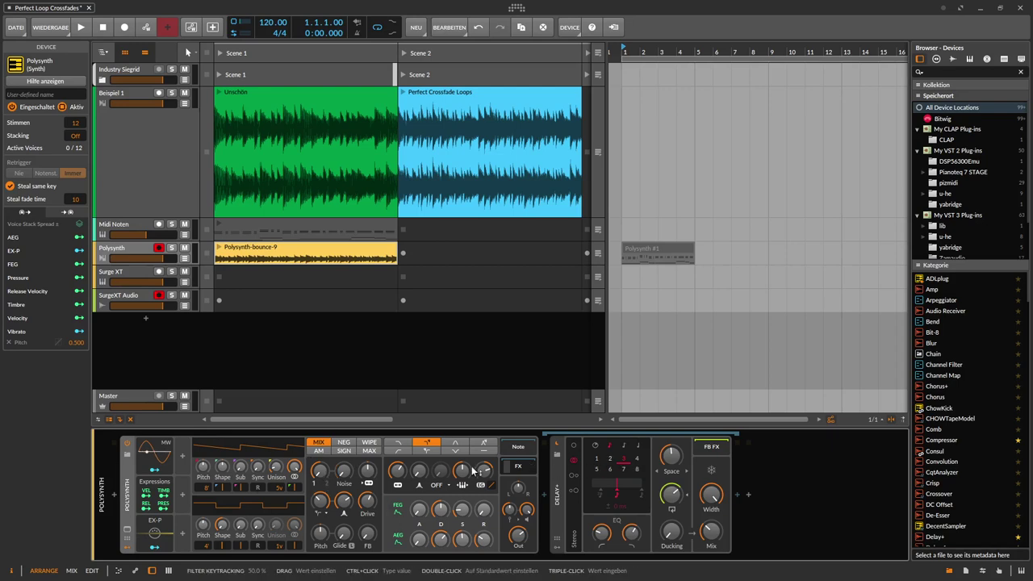
# Step: Examine the bounced clip in the detail editor, marking bars 1 to 5 and the loop region from bar 5 to 9
pyautogui.doubleClick(269, 248)
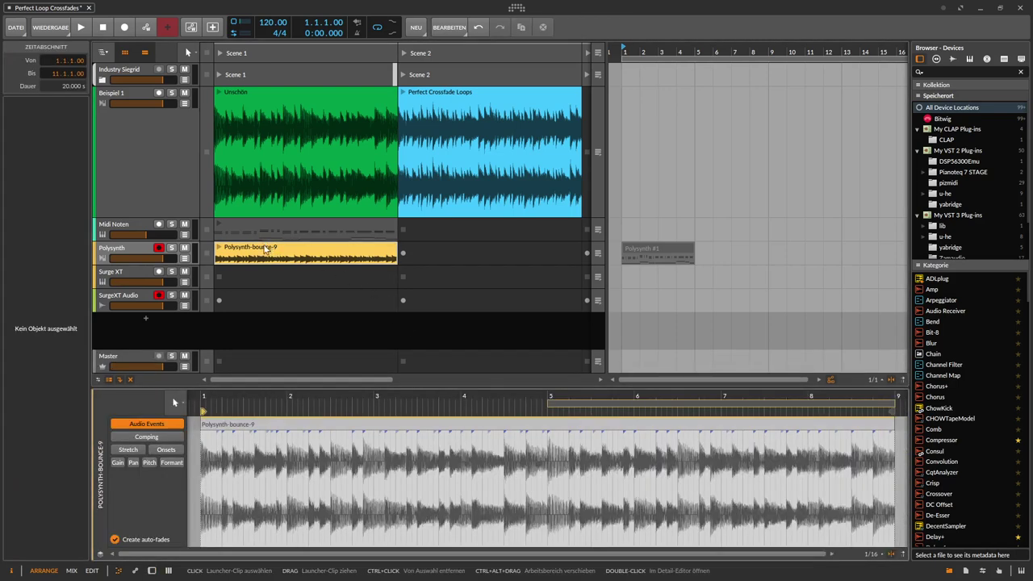
pyautogui.moveTo(201, 490); pyautogui.dragTo(548, 490)
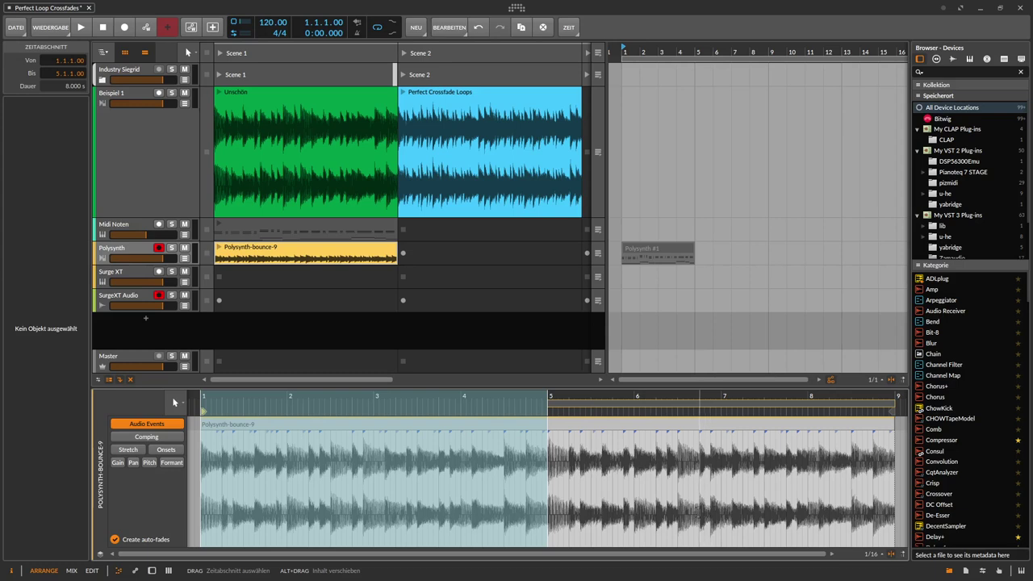
pyautogui.click(642, 512)
pyautogui.moveTo(548, 491); pyautogui.dragTo(893, 491)
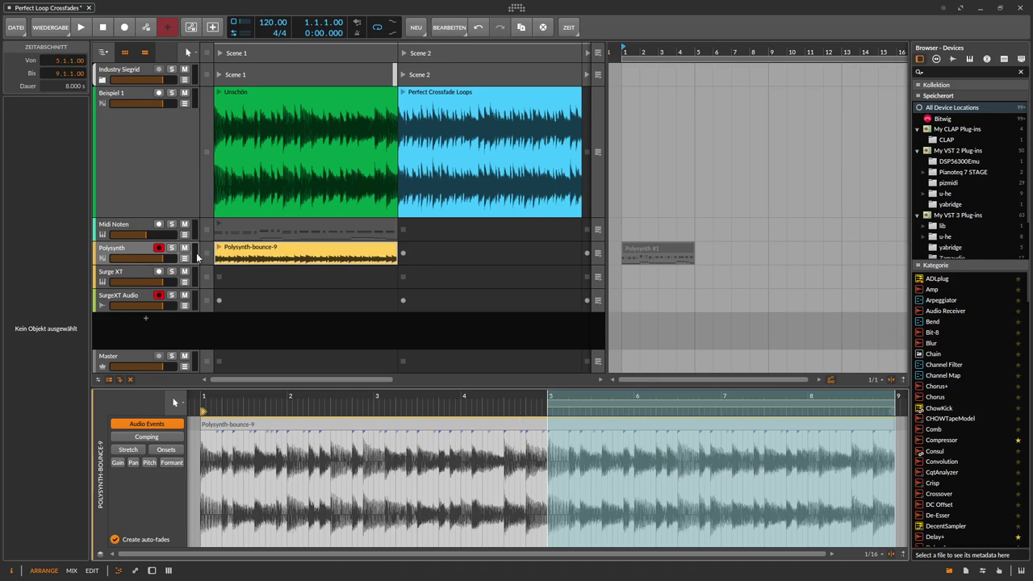
# Step: Solo the Polysynth track and play the bounced Scene 1 clip past its loop point
pyautogui.click(171, 247)
pyautogui.click(217, 247)
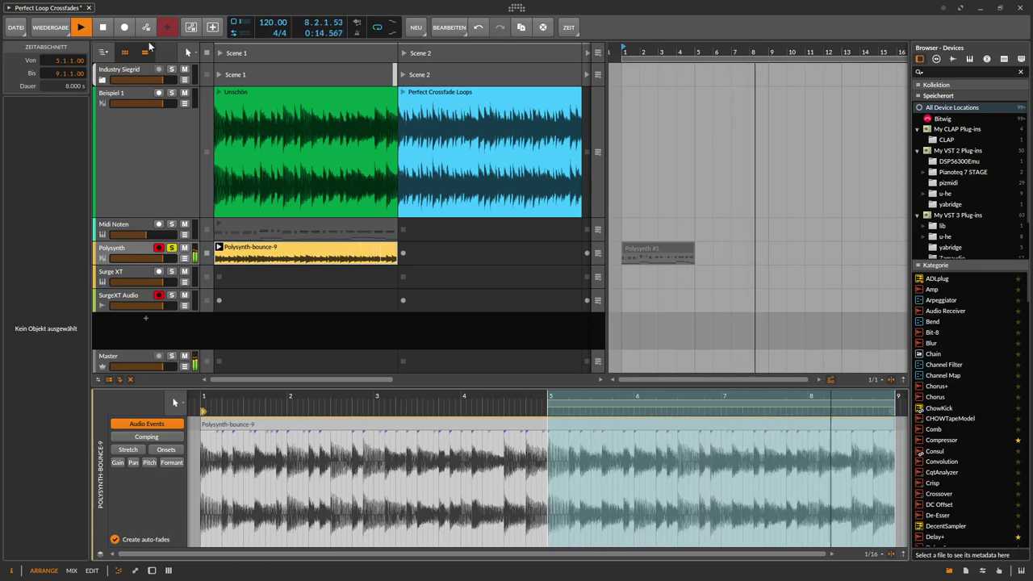
pyautogui.click(102, 33)
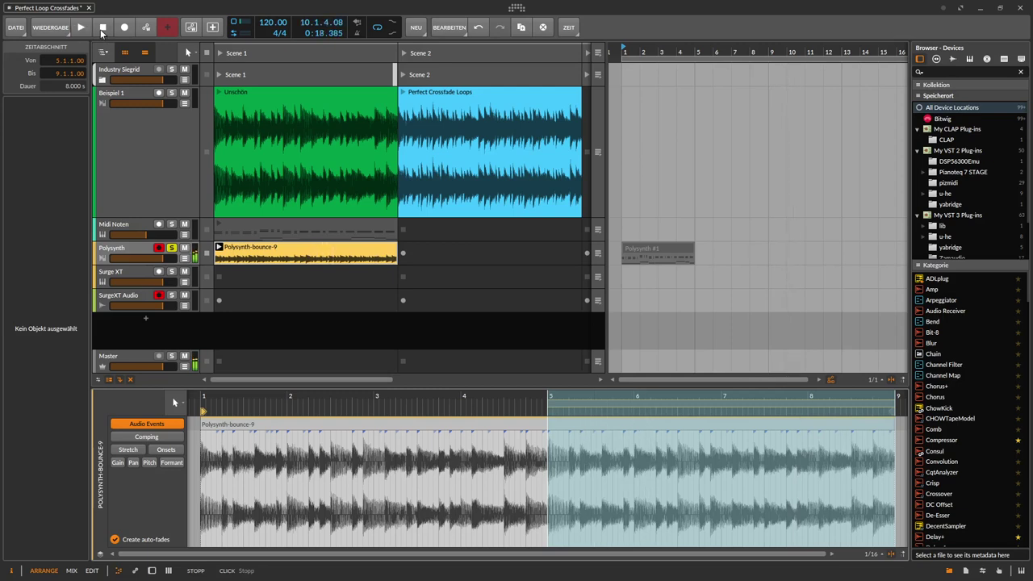
# Step: Copy the bounced clip to bar 1 of the Polysynth arranger lane and switch the track's playback to the arranger
pyautogui.click(332, 256)
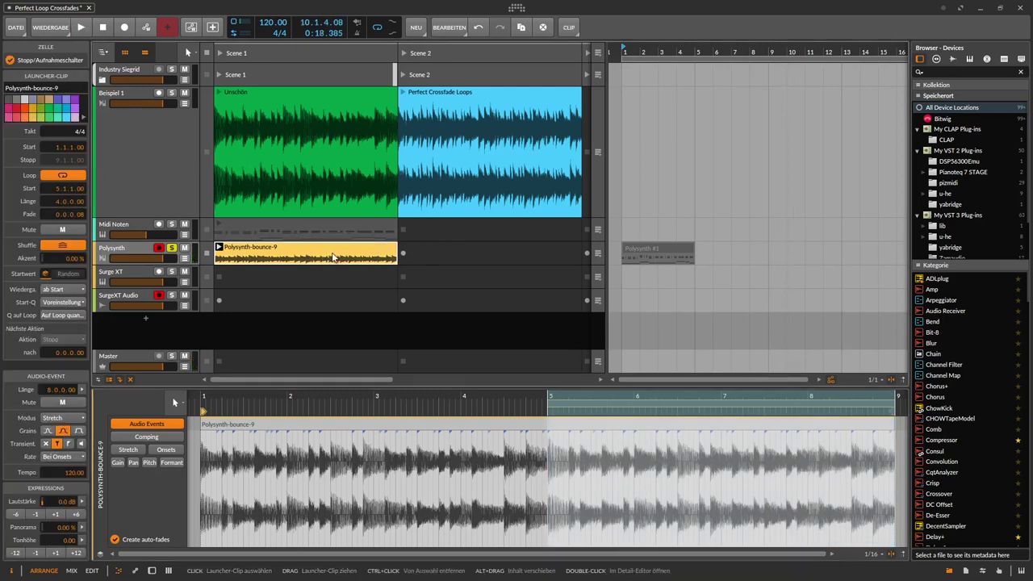
pyautogui.moveTo(329, 256); pyautogui.dragTo(624, 254)
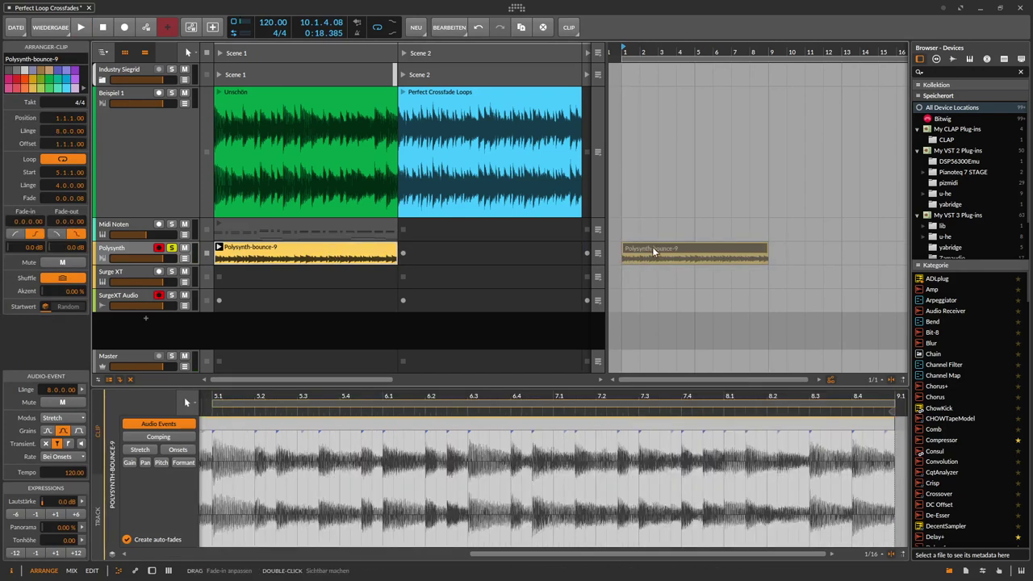
pyautogui.click(305, 251)
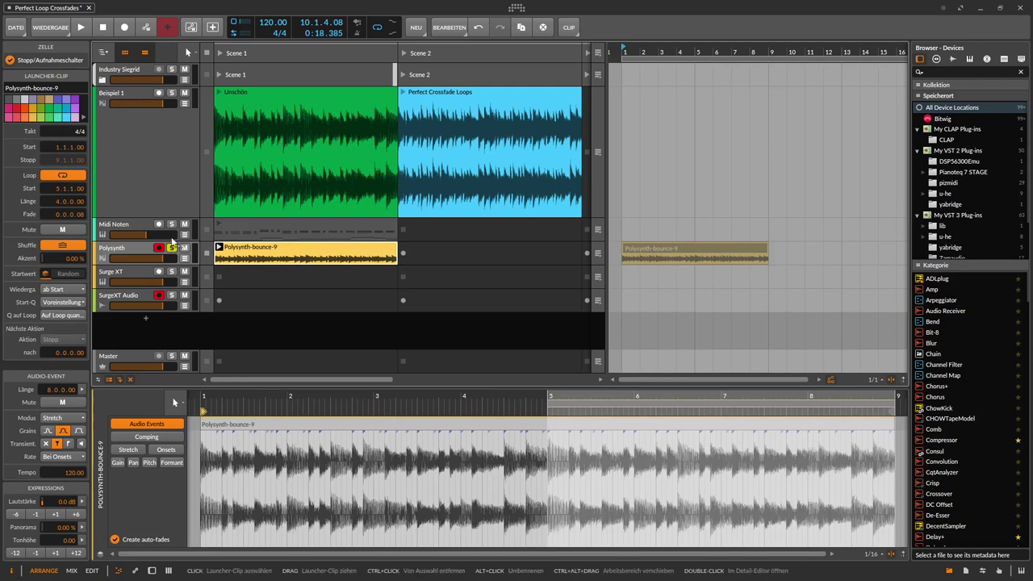
pyautogui.moveTo(69, 212); pyautogui.dragTo(60, 176)
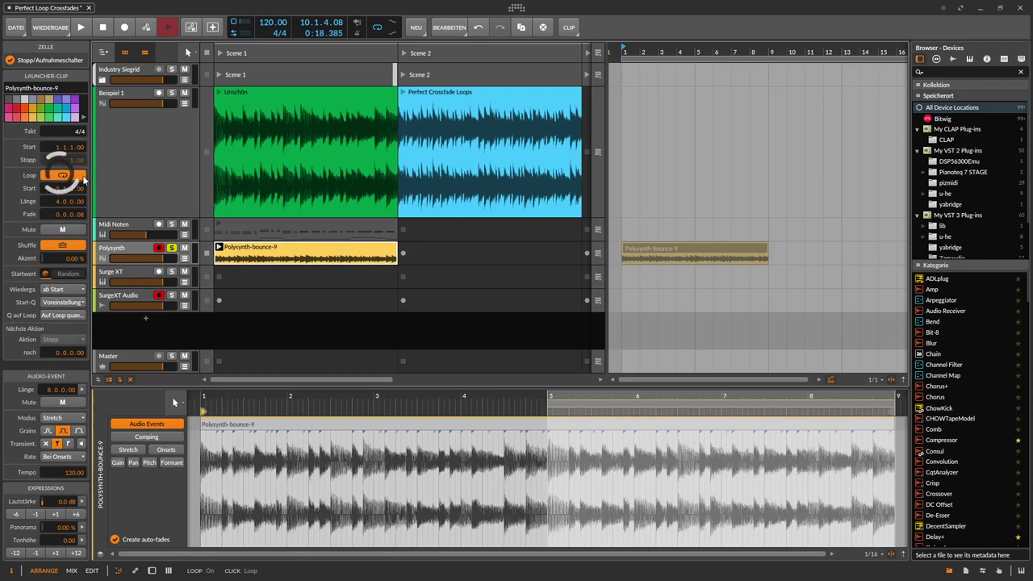
pyautogui.click(710, 247)
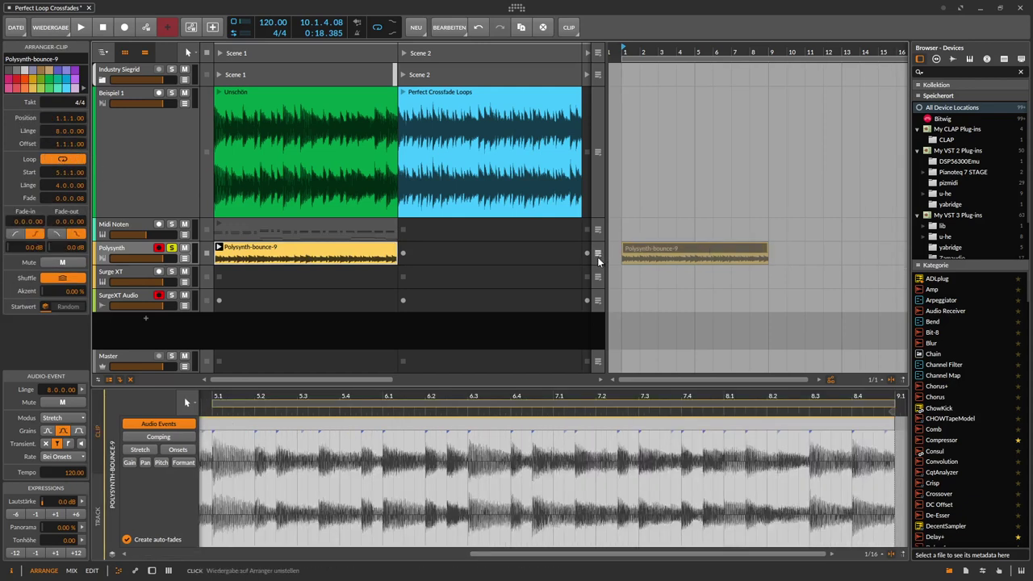
pyautogui.click(635, 252)
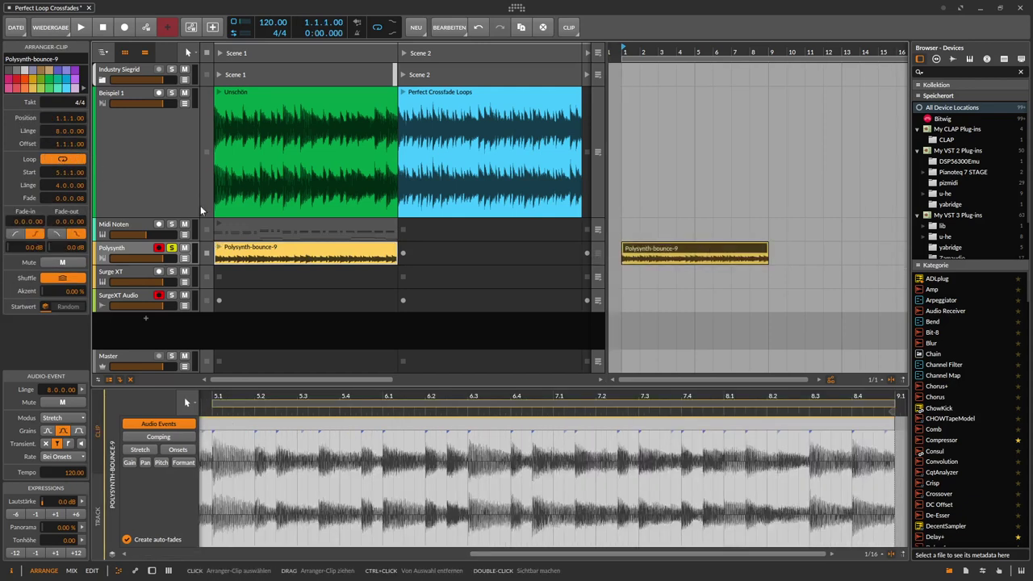
pyautogui.moveTo(70, 181); pyautogui.dragTo(64, 137)
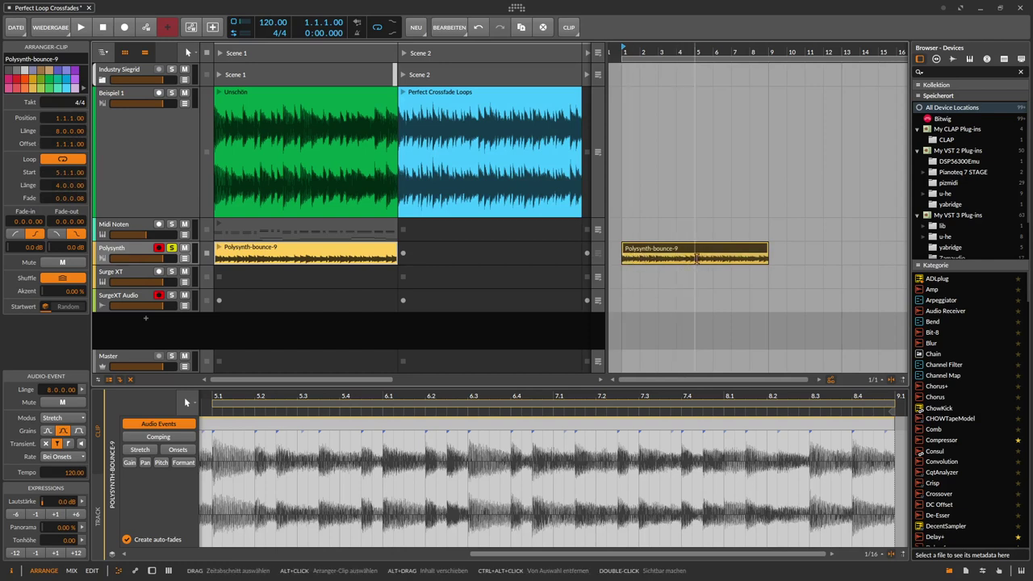
# Step: Time-select bars 5 to 9 of the bounced arranger clip and split the clip there
pyautogui.click(188, 52)
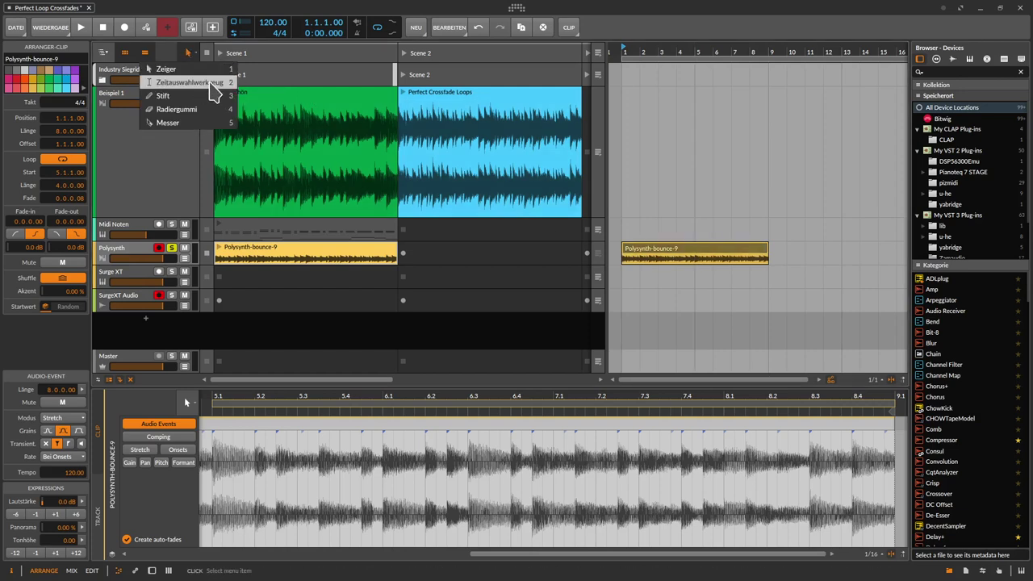
pyautogui.click(189, 54)
pyautogui.press('Escape')
pyautogui.press('2')
pyautogui.moveTo(698, 258); pyautogui.dragTo(772, 263)
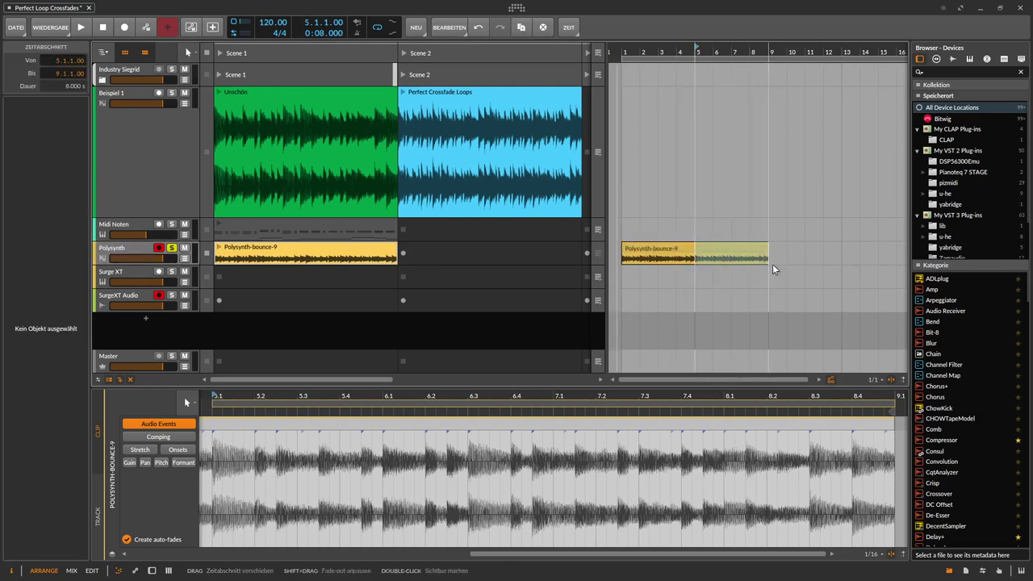
pyautogui.rightClick(712, 252)
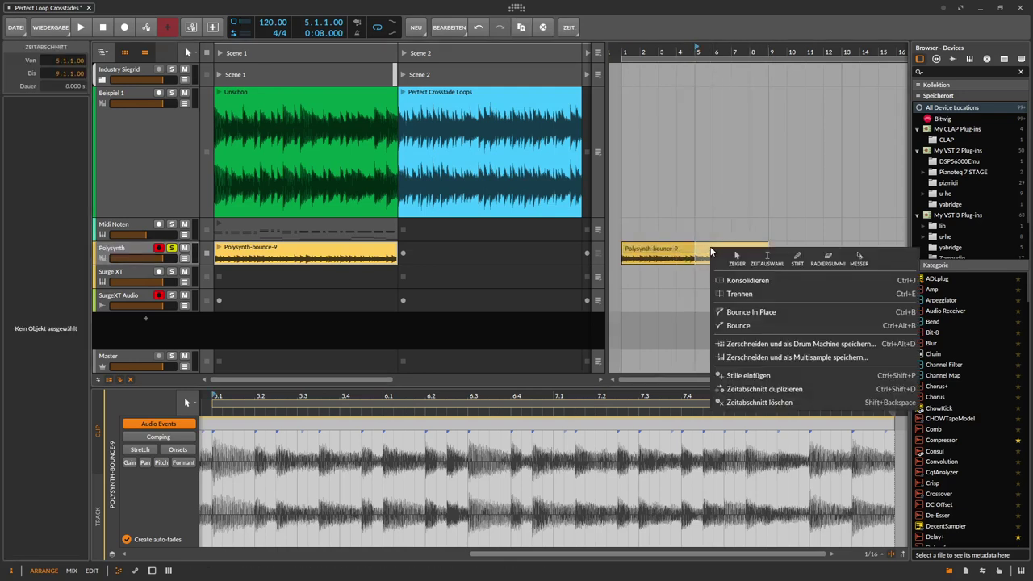
pyautogui.click(743, 293)
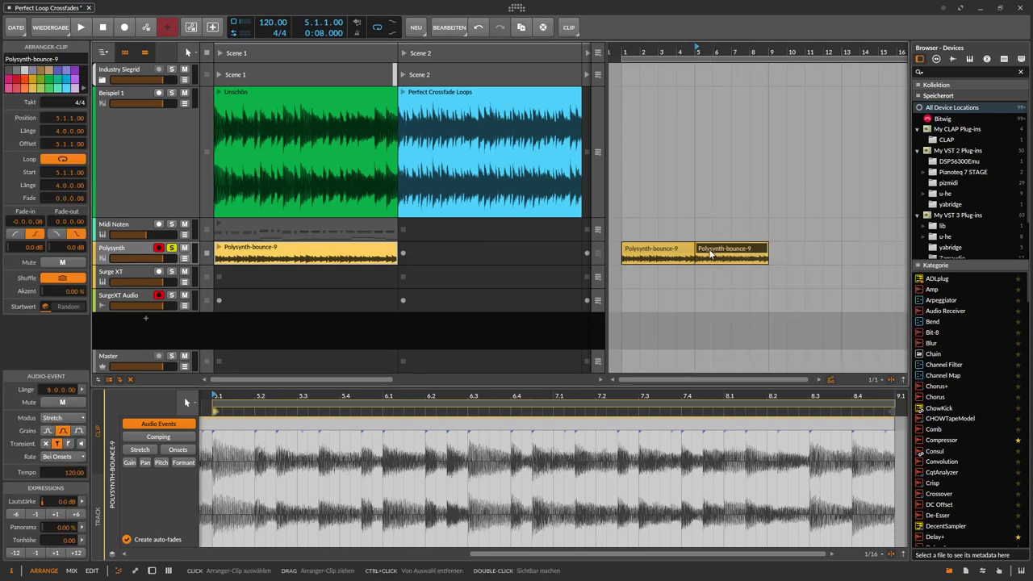
# Step: Extend the second arranger clip by looping it to a length of 11 bars, ending at bar 16
pyautogui.moveTo(759, 257); pyautogui.dragTo(895, 257)
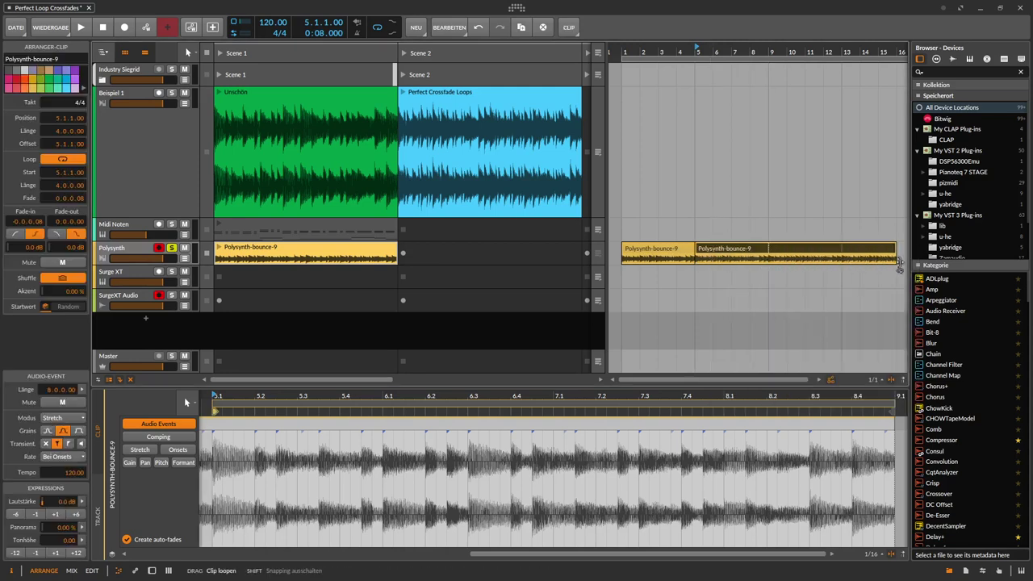
pyautogui.click(660, 255)
pyautogui.click(721, 249)
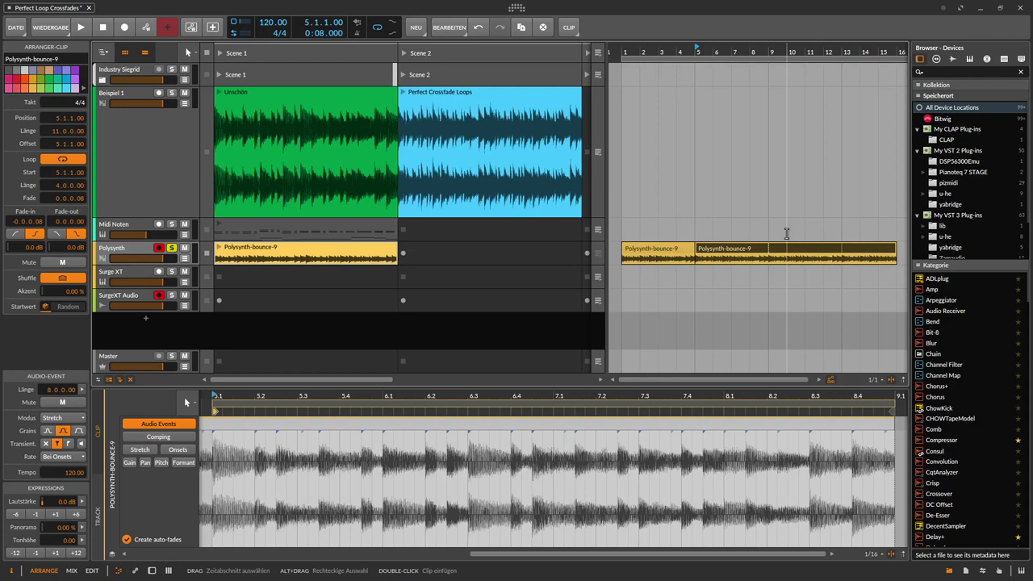
# Step: Delete both bounced clips from the Polysynth arranger lane
pyautogui.click(654, 249)
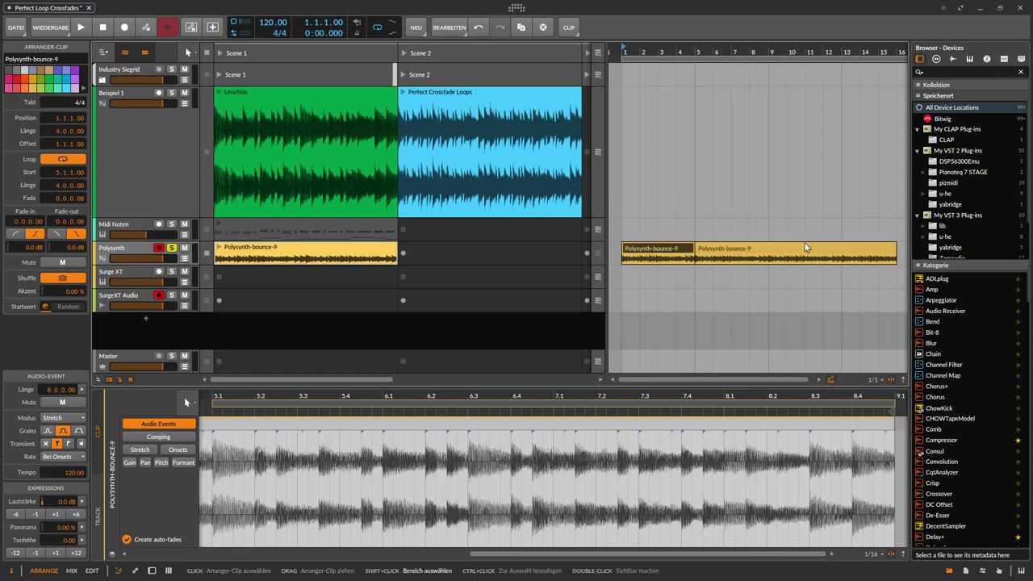
pyautogui.keyDown('shift'); pyautogui.click(877, 253); pyautogui.keyUp('shift')
pyautogui.press('Delete')
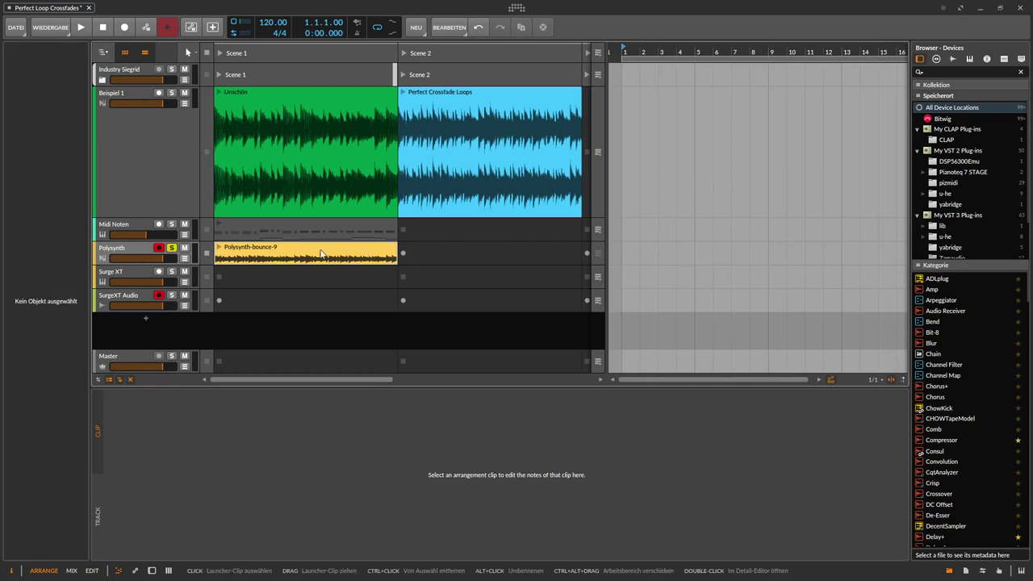
# Step: Deactivate the Polysynth track and copy the Midi Noten clip into the Surge XT track's Scene 1 slot
pyautogui.click(130, 252)
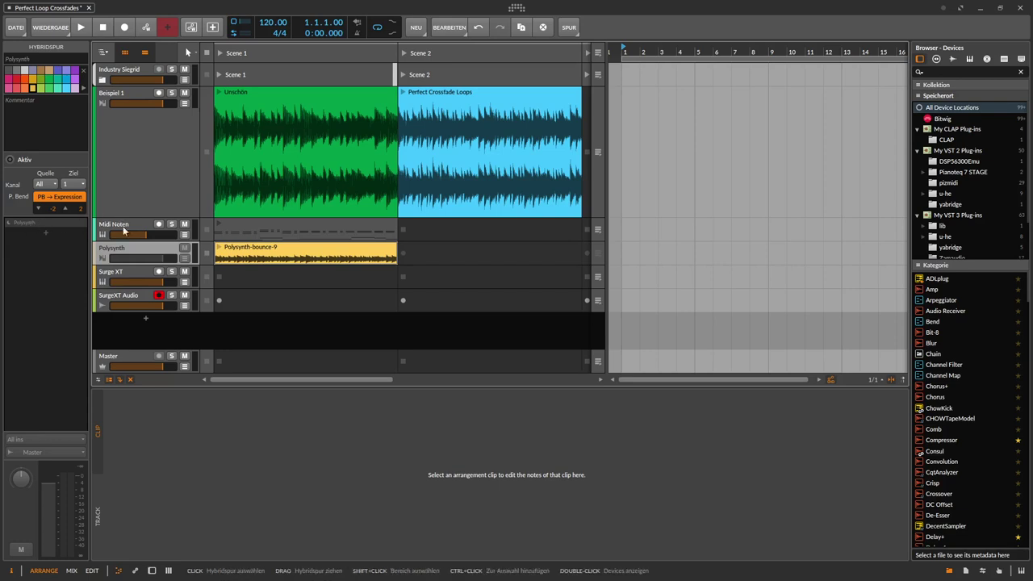
pyautogui.click(128, 276)
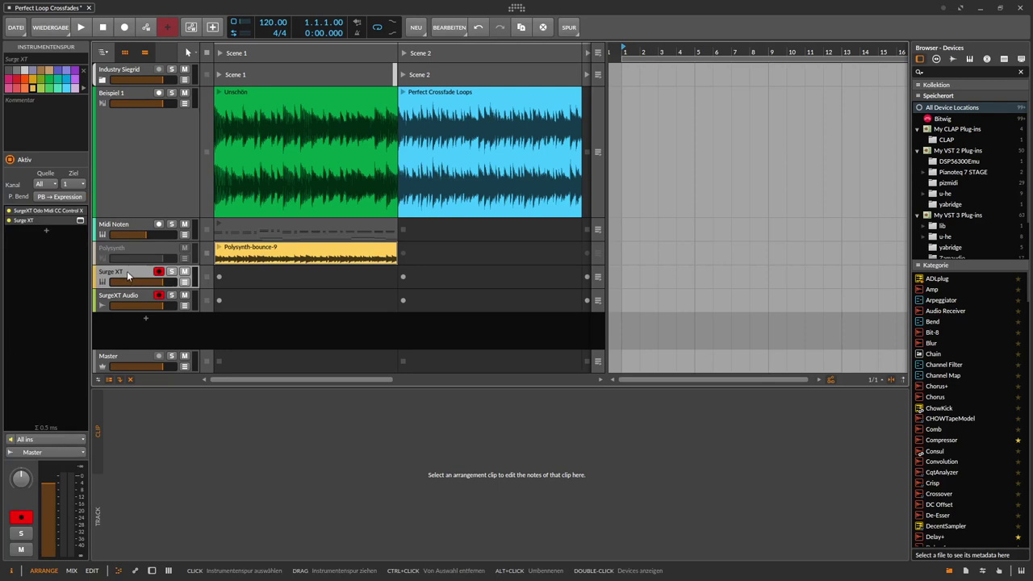
pyautogui.doubleClick(127, 277)
pyautogui.moveTo(229, 234); pyautogui.dragTo(241, 275)
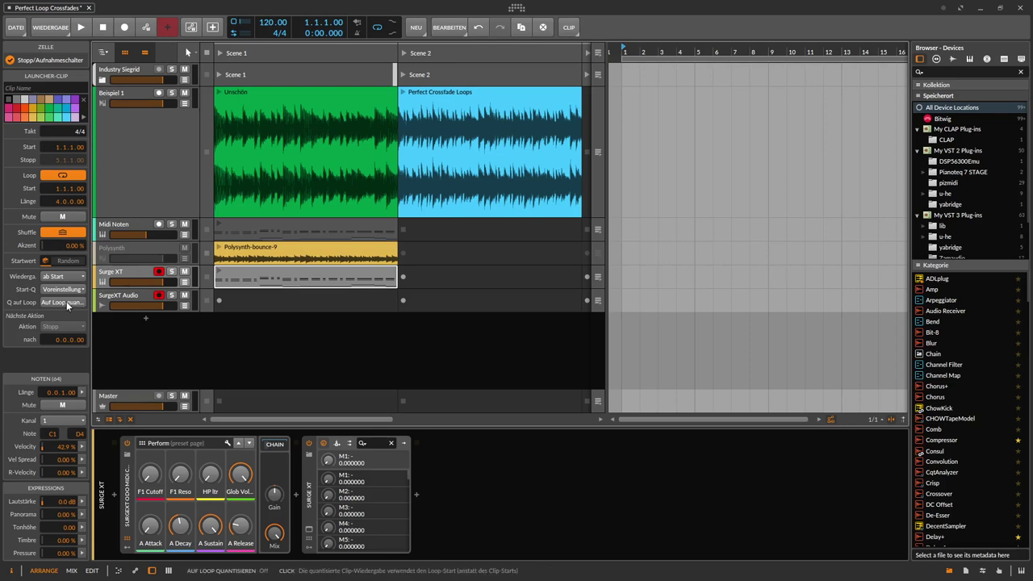
# Step: Test-play the Surge XT clip, then disarm the Surge XT track and solo it together with the SurgeXT Audio track
pyautogui.click(132, 297)
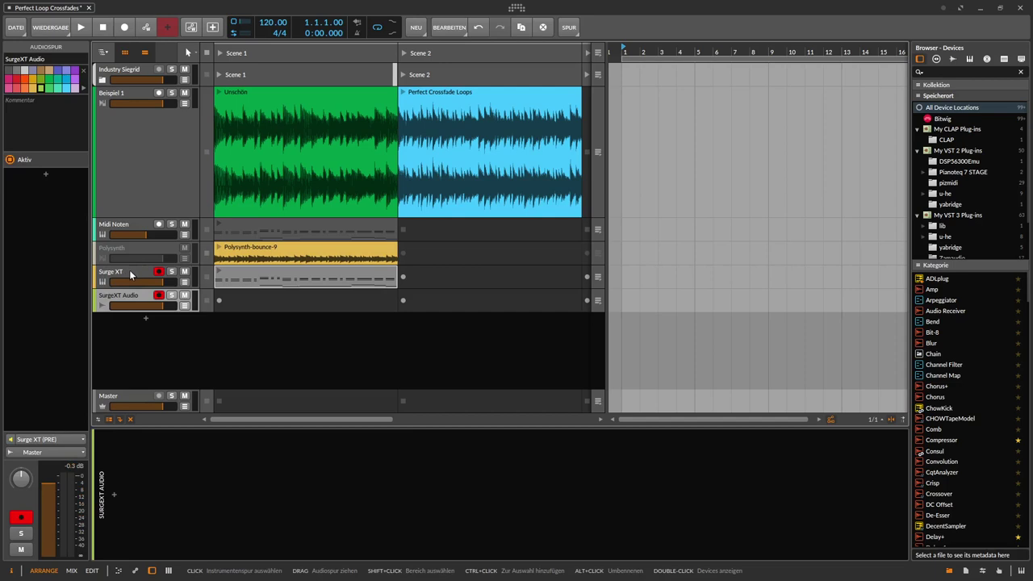
pyautogui.click(218, 271)
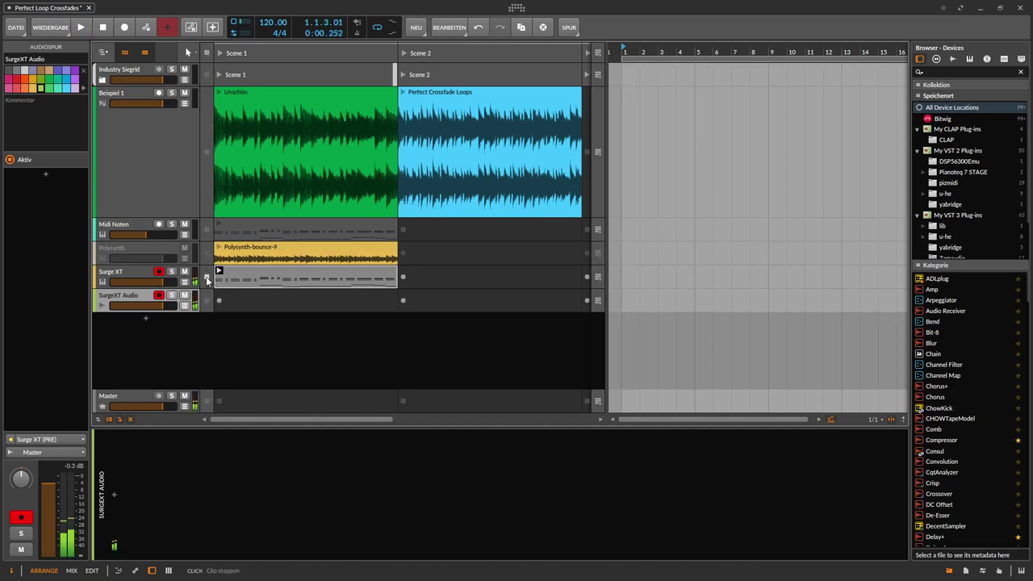
pyautogui.click(158, 272)
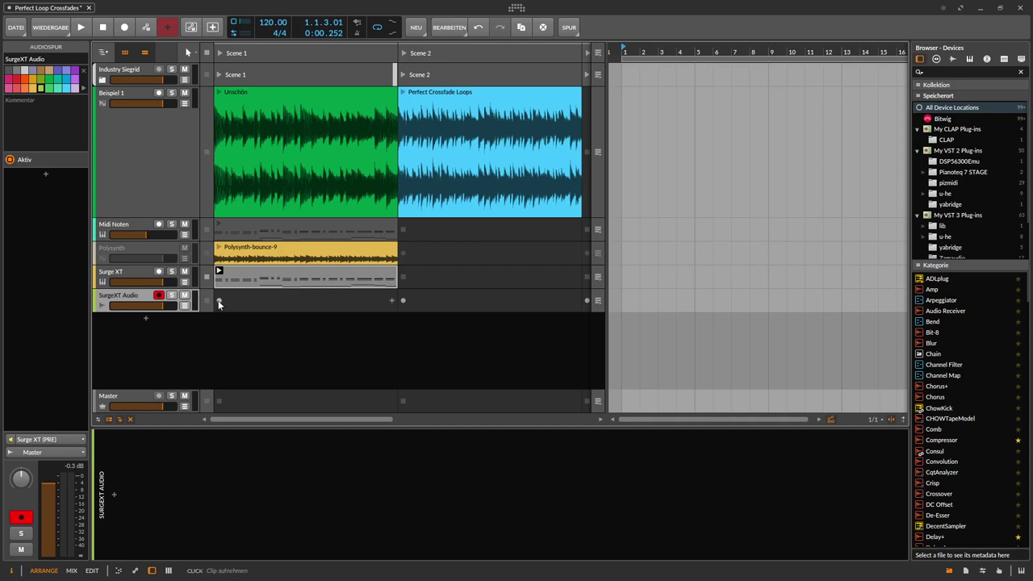
pyautogui.click(171, 272)
pyautogui.click(175, 301)
# Step: Record the Surge XT clip's output and its decaying tail into SurgeXT Audio's Scene 1 slot as a 10-bar clip
pyautogui.click(220, 299)
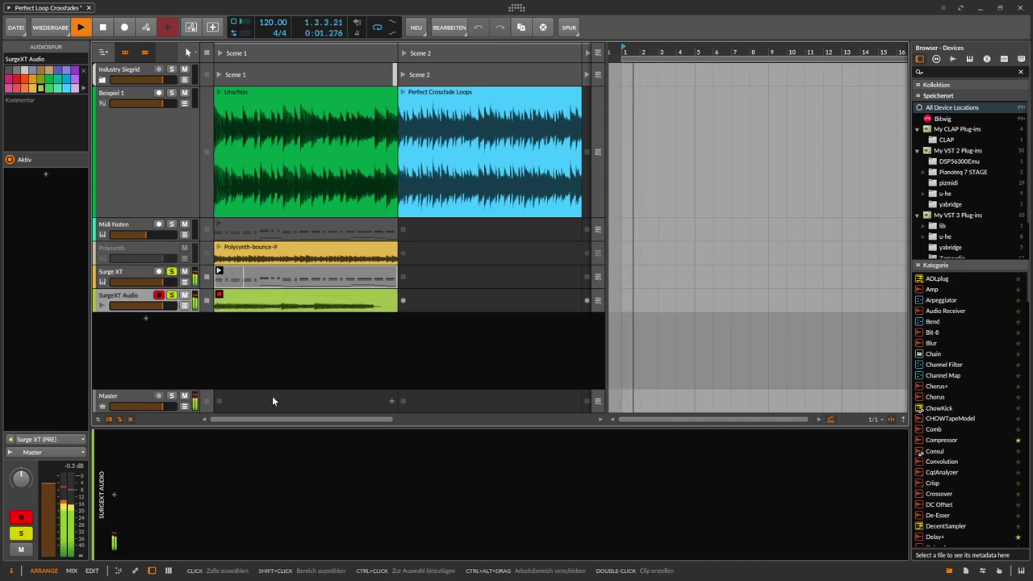
pyautogui.click(207, 279)
pyautogui.click(206, 299)
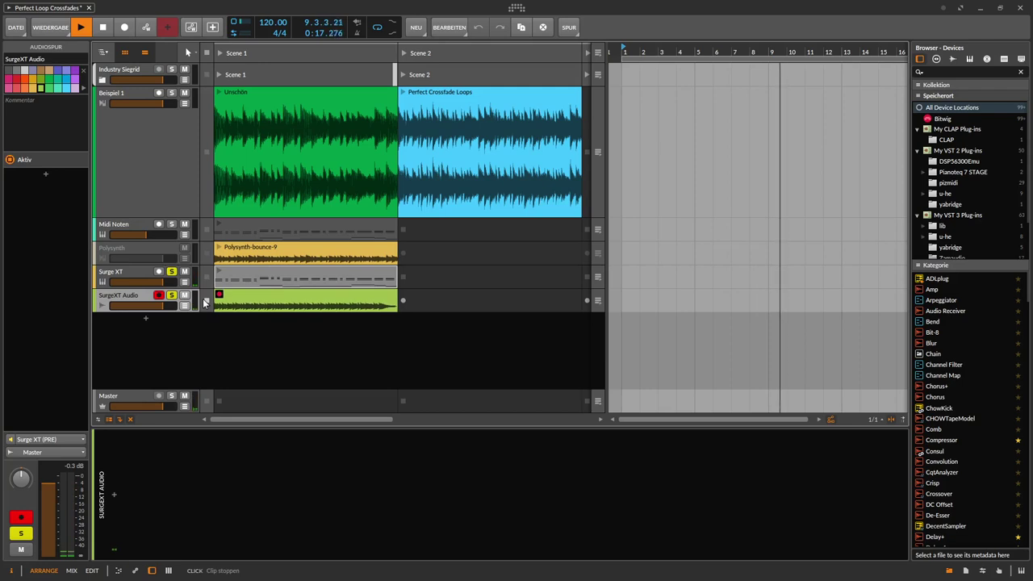
pyautogui.click(218, 294)
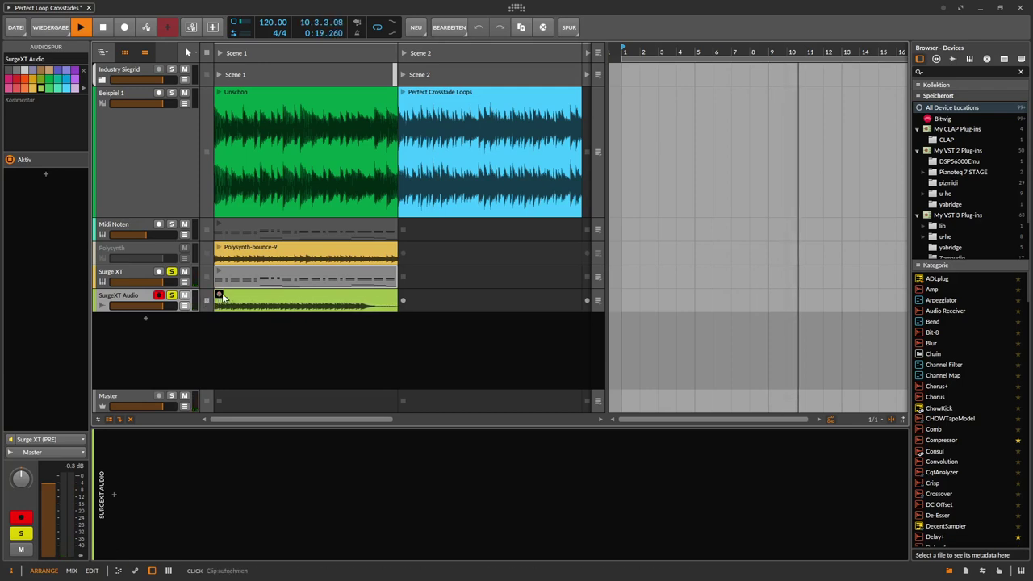
pyautogui.click(207, 301)
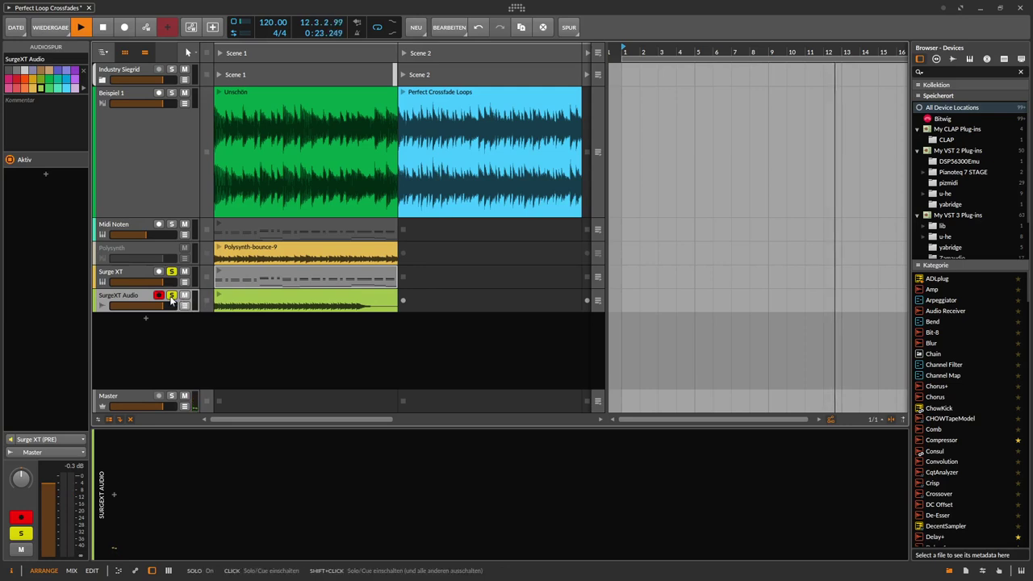
# Step: Open the recorded SurgeXT Audio clip for detailed editing, stop playback and copy the clip to bar 1 of the track's arranger lane
pyautogui.click(171, 296)
pyautogui.click(171, 295)
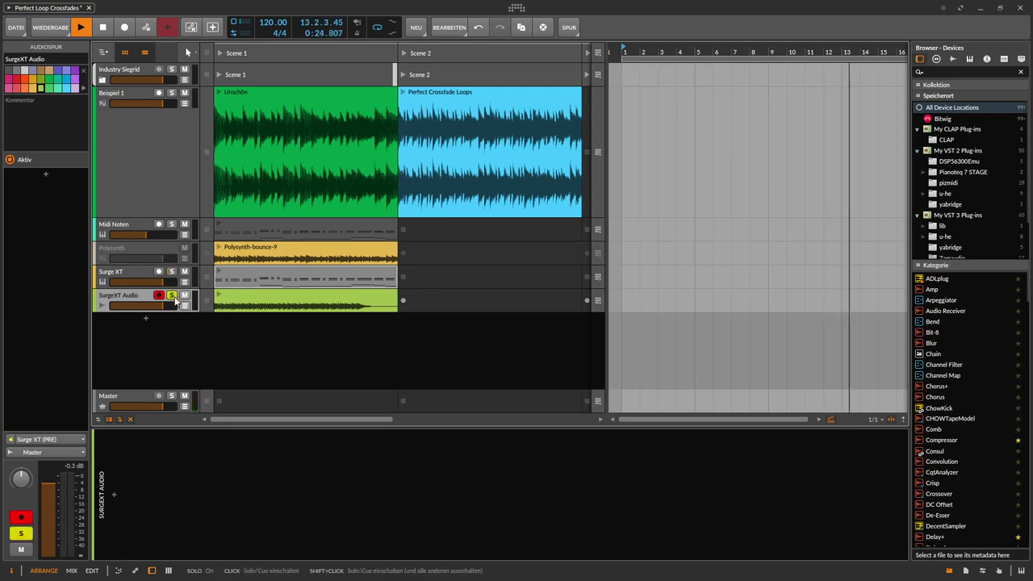
pyautogui.click(242, 303)
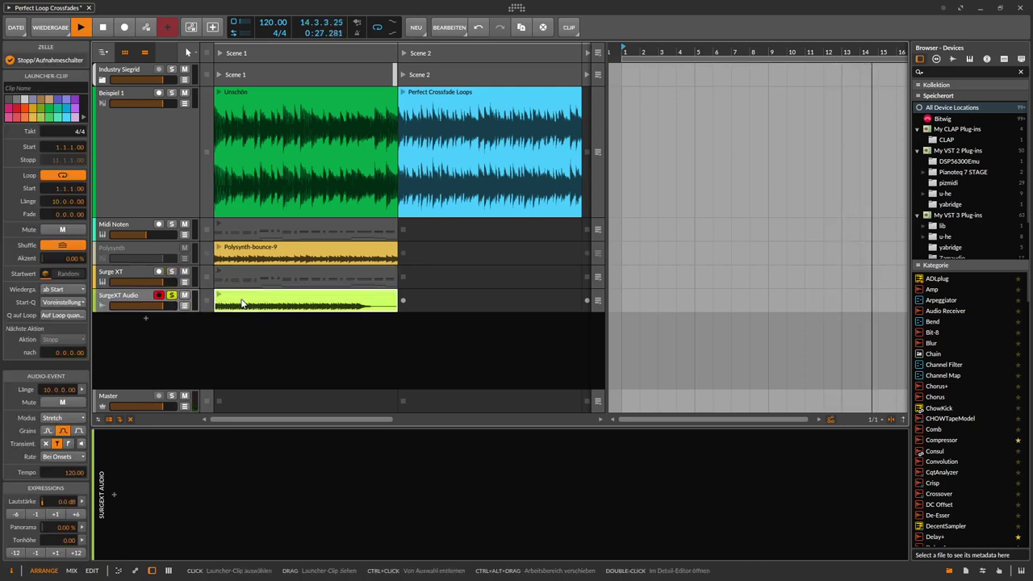
pyautogui.doubleClick(240, 299)
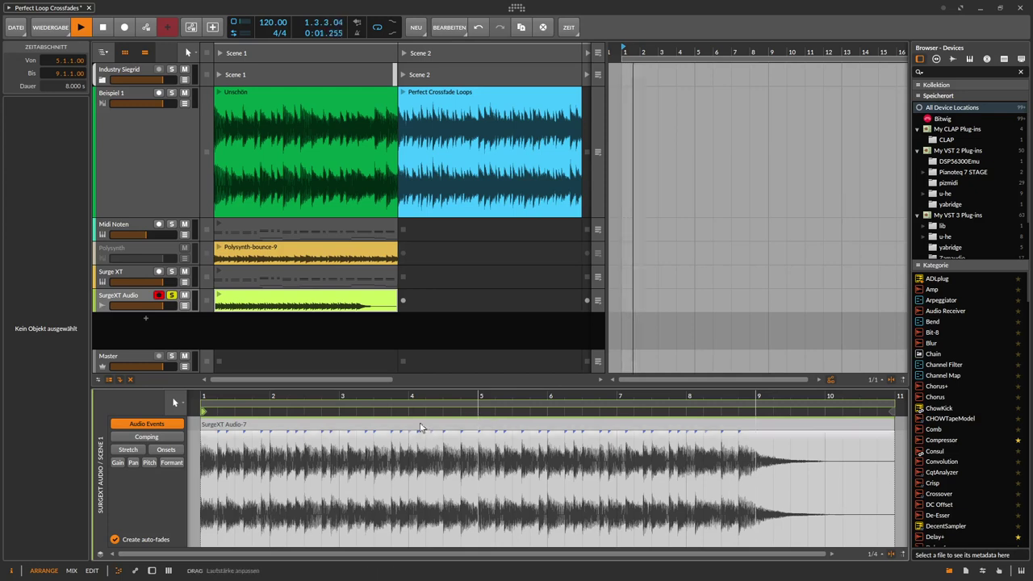
pyautogui.click(102, 29)
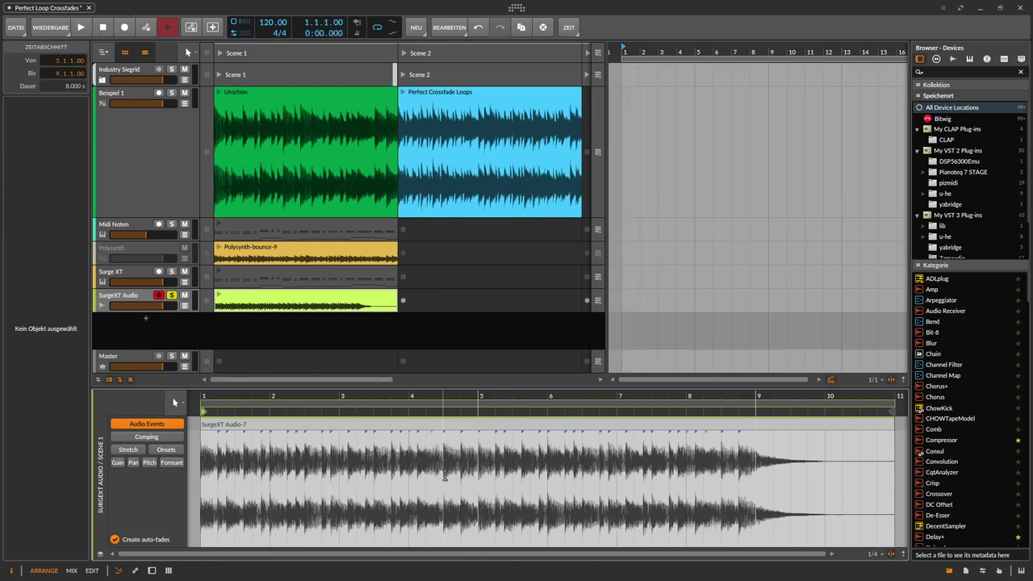
pyautogui.moveTo(359, 301); pyautogui.dragTo(625, 298)
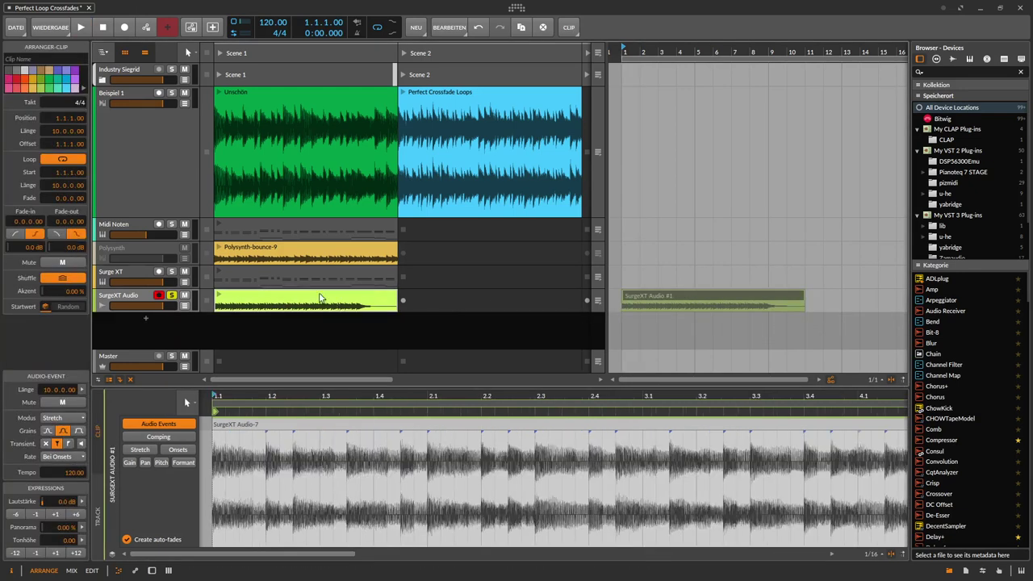
# Step: Loop the SurgeXT Audio launcher clip from 5.1.1.00 for 4 bars with its play start at 1.1.1.00, and audition it
pyautogui.moveTo(201, 405); pyautogui.dragTo(480, 407)
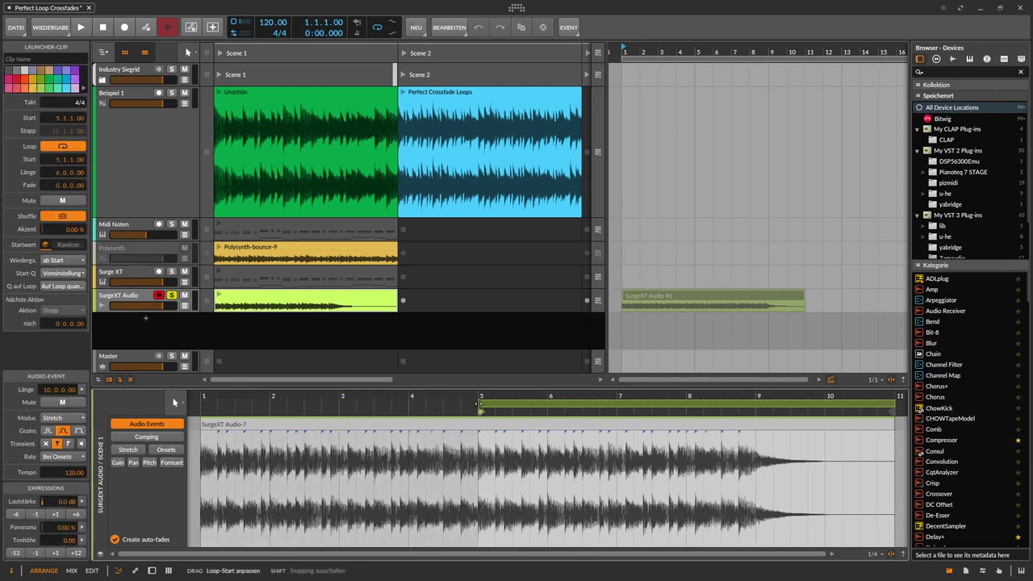
pyautogui.moveTo(892, 402); pyautogui.dragTo(755, 403)
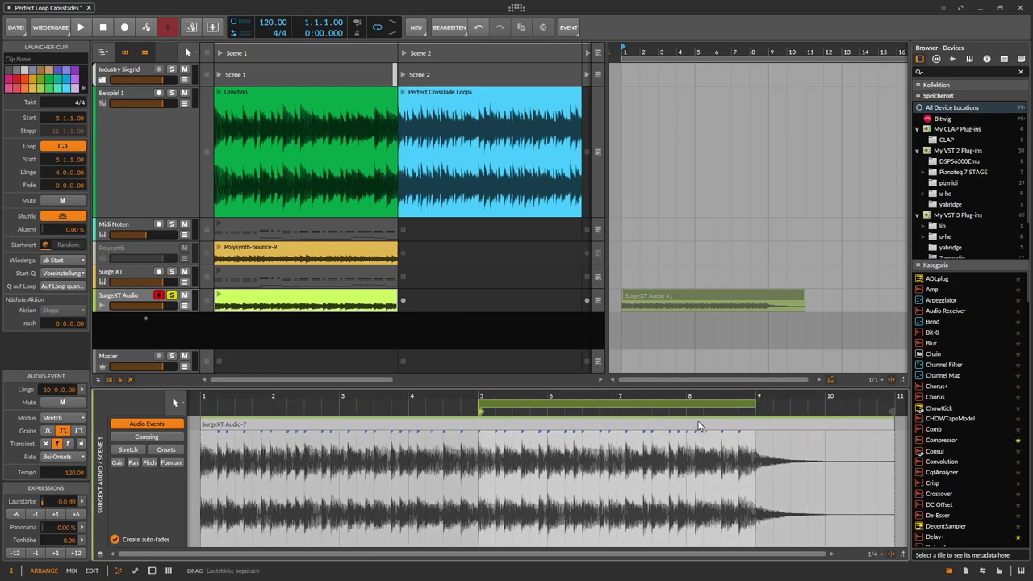
pyautogui.moveTo(482, 411); pyautogui.dragTo(204, 409)
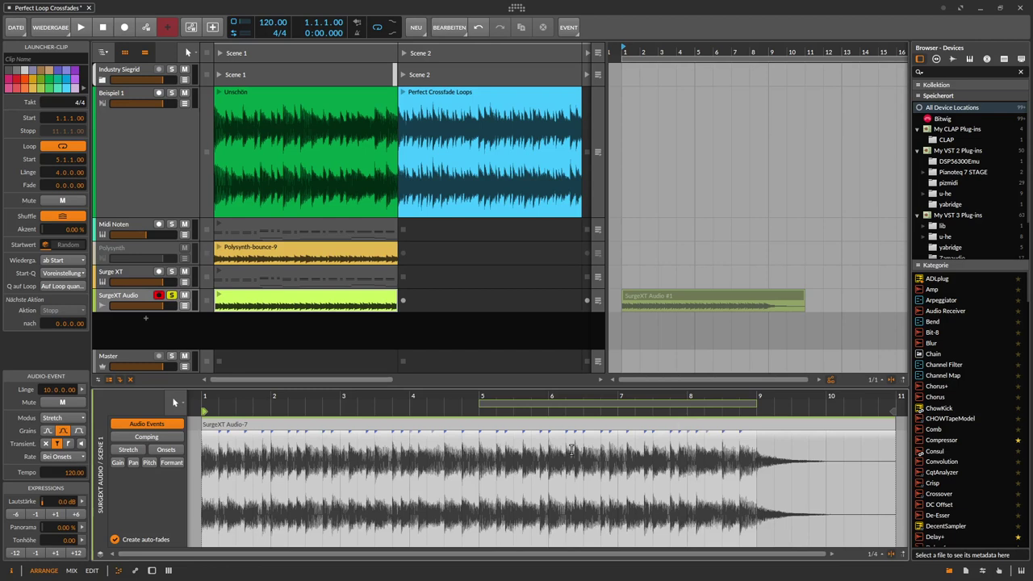
pyautogui.click(218, 299)
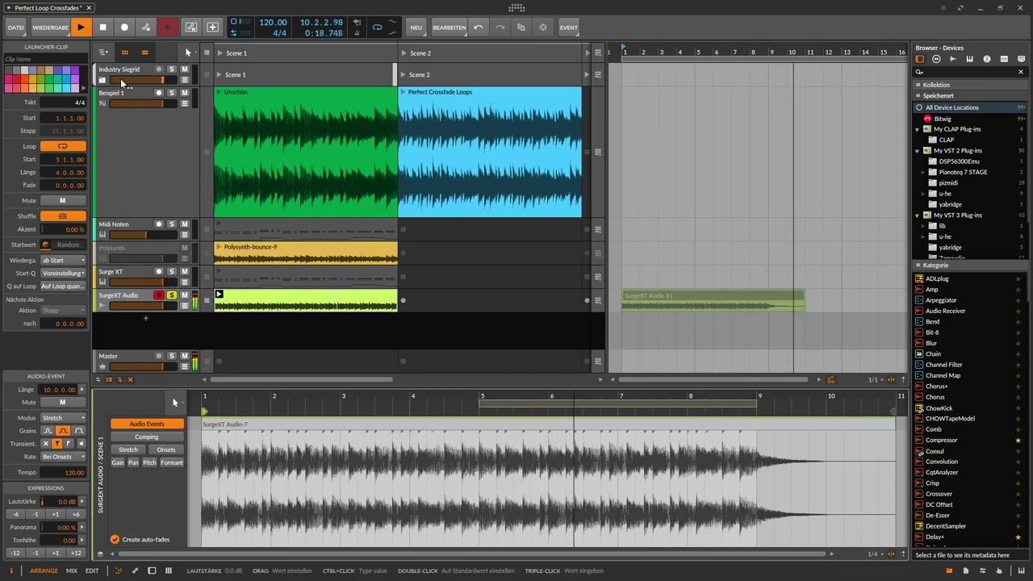
pyautogui.press('space')
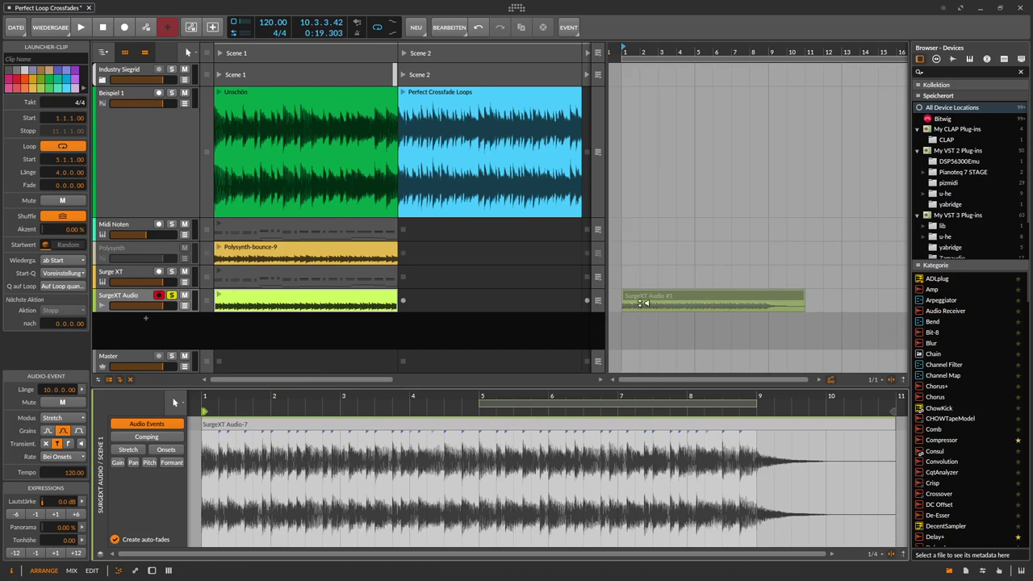
# Step: Switch the SurgeXT Audio track to arranger playback and enlarge the arranger area and track height around its clip
pyautogui.click(643, 302)
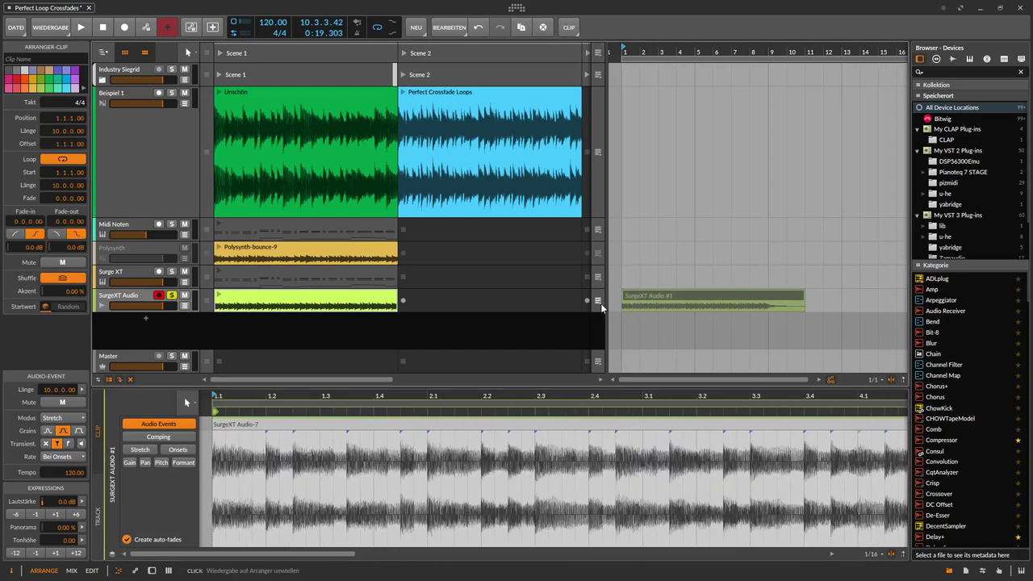
pyautogui.click(598, 300)
pyautogui.moveTo(605, 283); pyautogui.dragTo(370, 283)
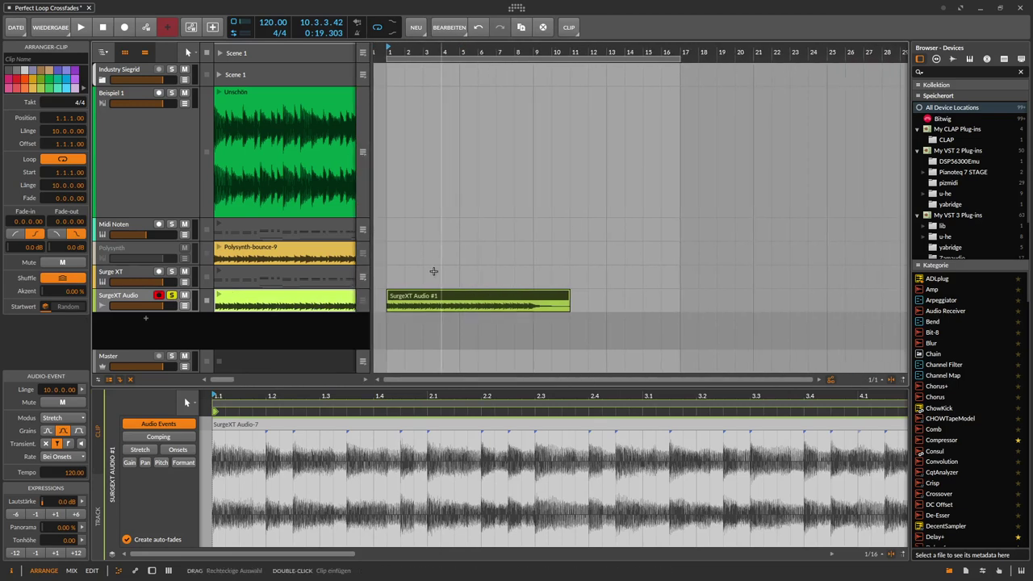
pyautogui.doubleClick(409, 297)
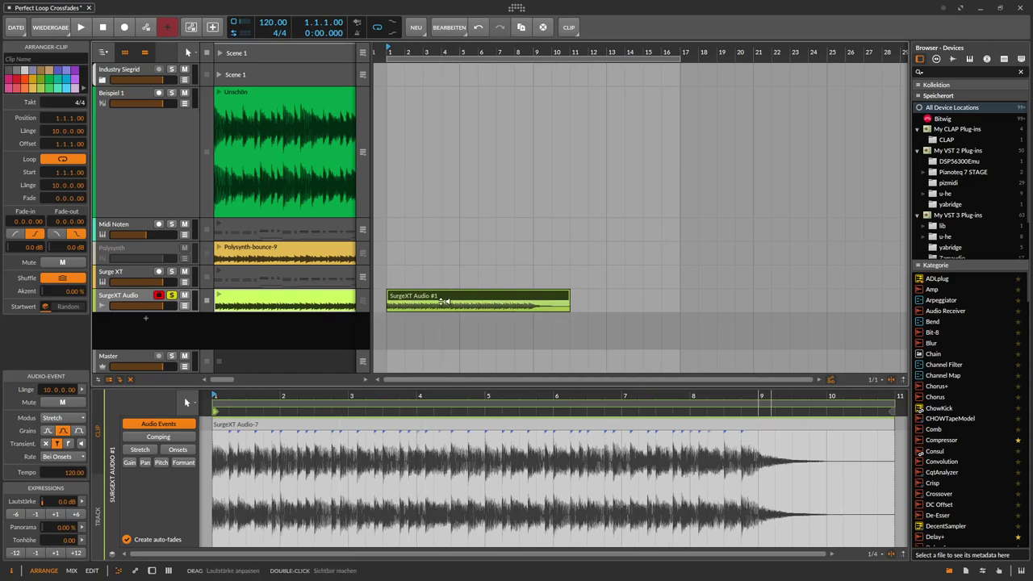
pyautogui.moveTo(151, 311); pyautogui.dragTo(151, 345)
pyautogui.moveTo(393, 53); pyautogui.dragTo(410, 115)
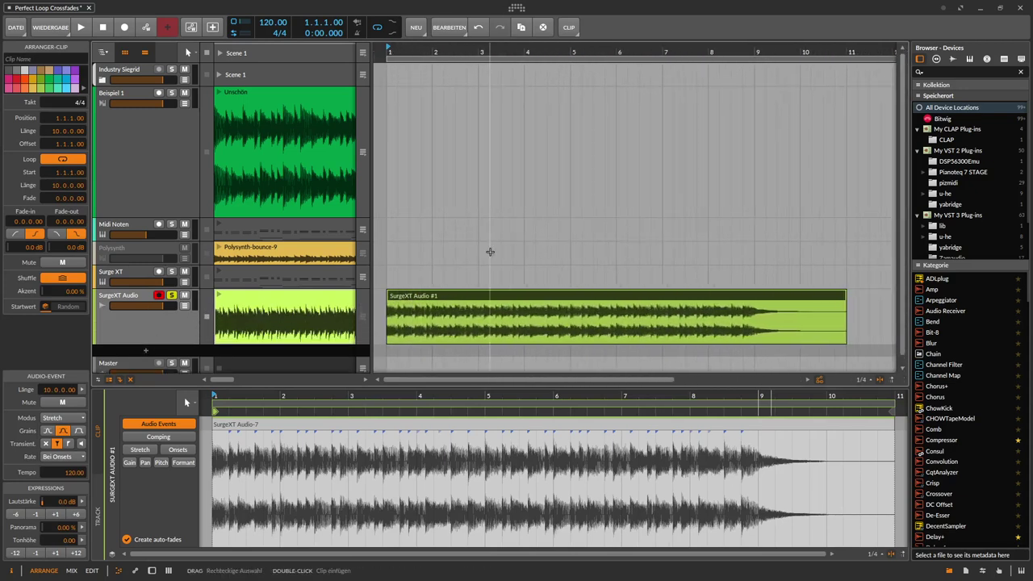
# Step: Time-select bars 5 to 9 of the SurgeXT Audio arranger clip, split it there and select the tail piece starting at bar 9
pyautogui.press('2')
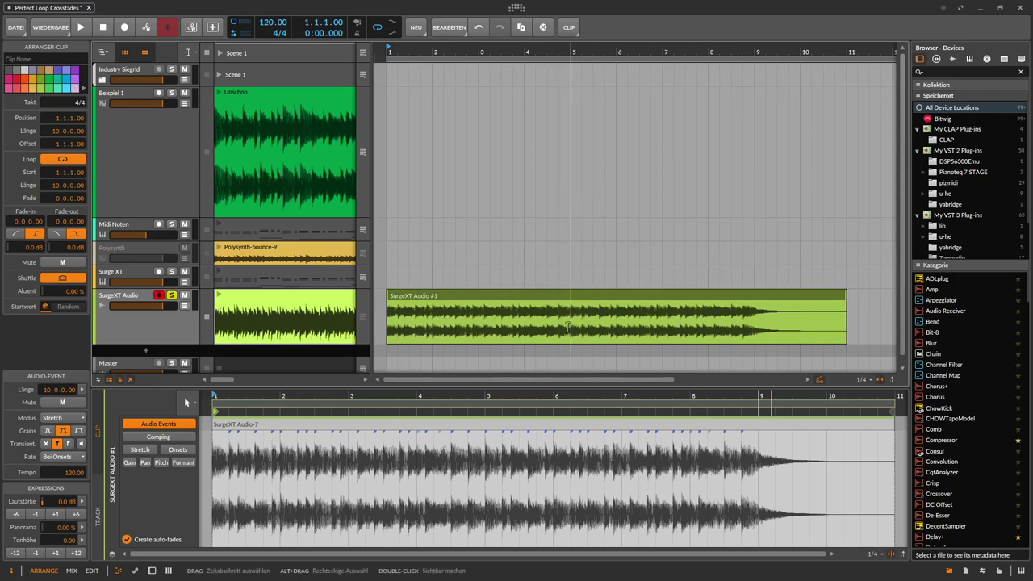
pyautogui.moveTo(575, 331); pyautogui.dragTo(754, 335)
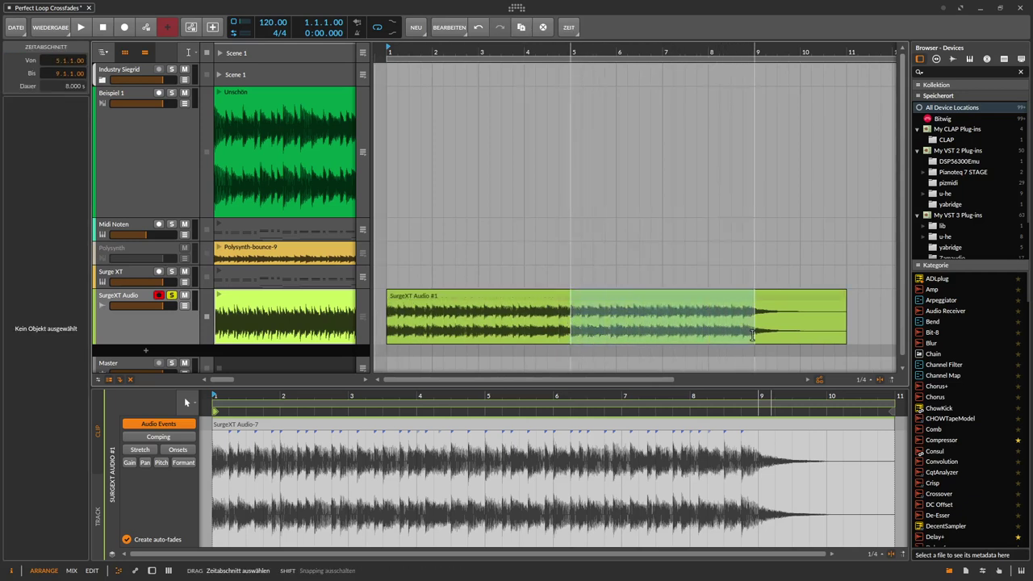
pyautogui.press('1')
pyautogui.hotkey('ctrl', 'e')
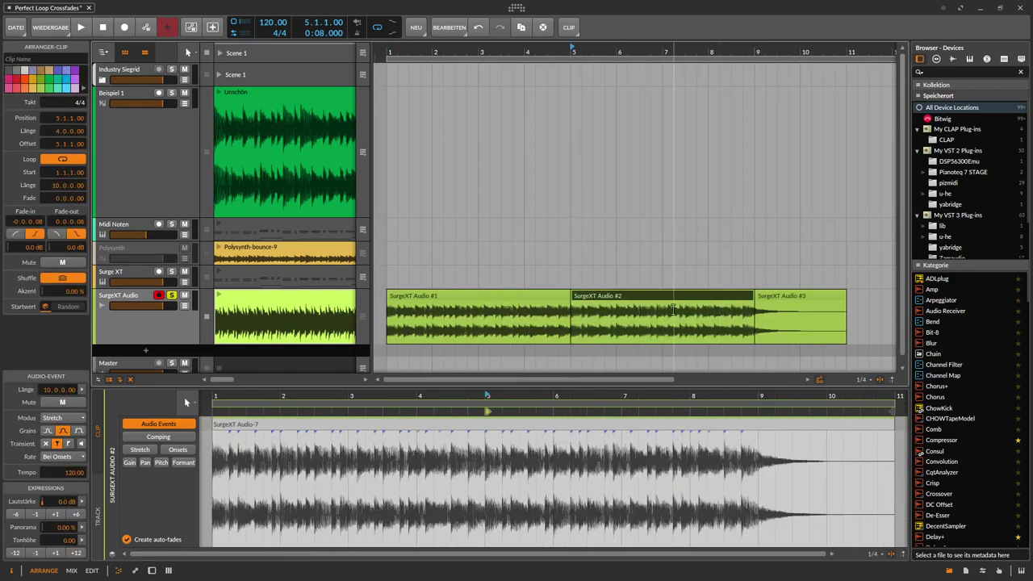
pyautogui.click(782, 297)
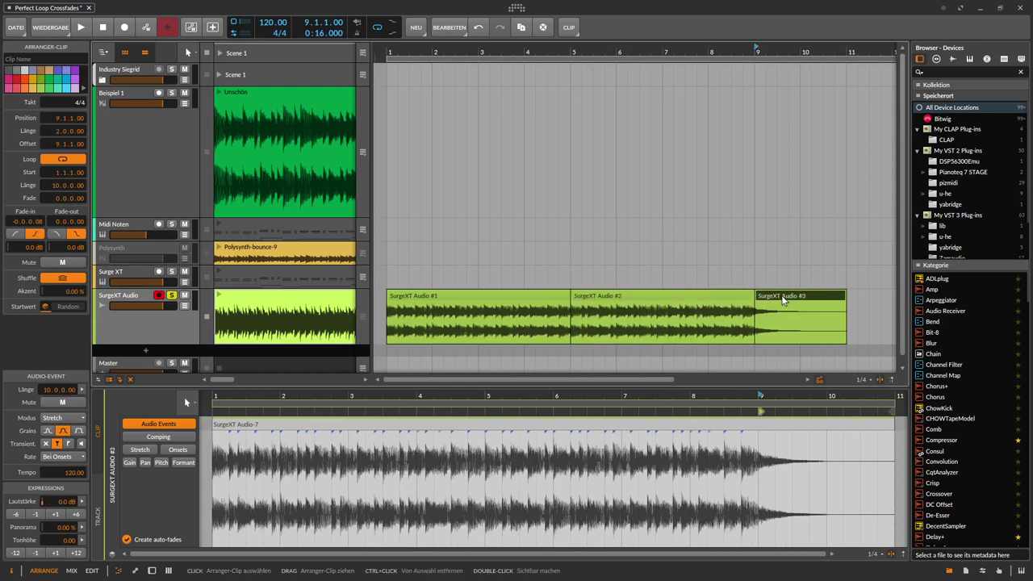